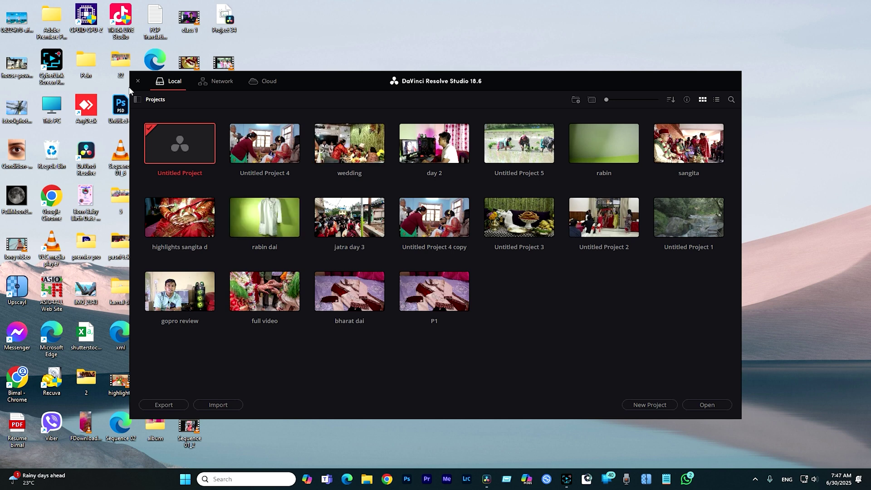
left_click(569, 304)
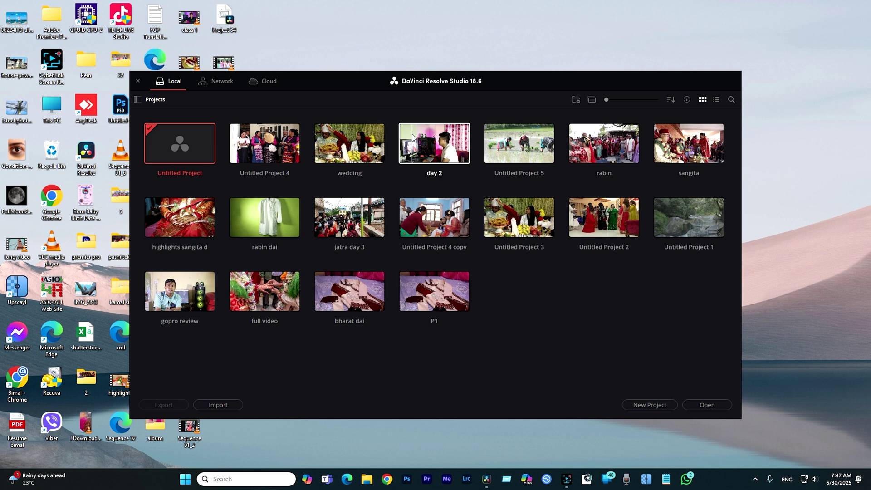
left_click_drag(494, 82, 471, 81)
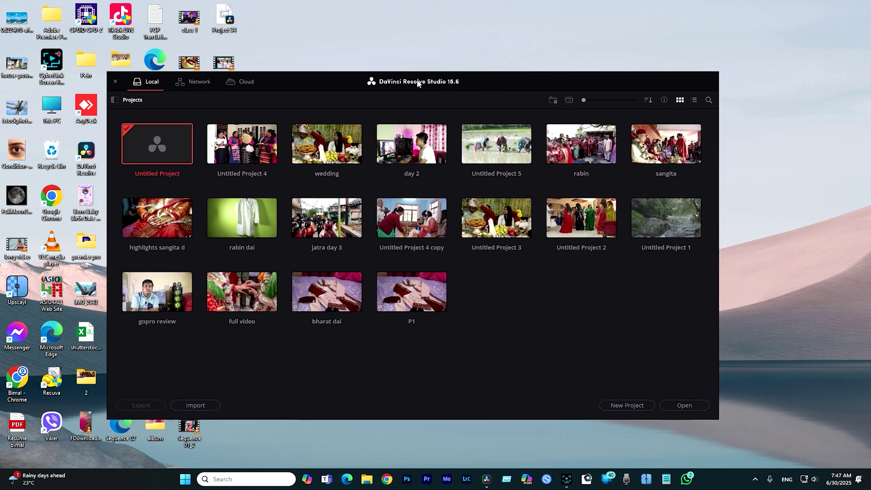
left_click_drag(417, 82, 445, 83)
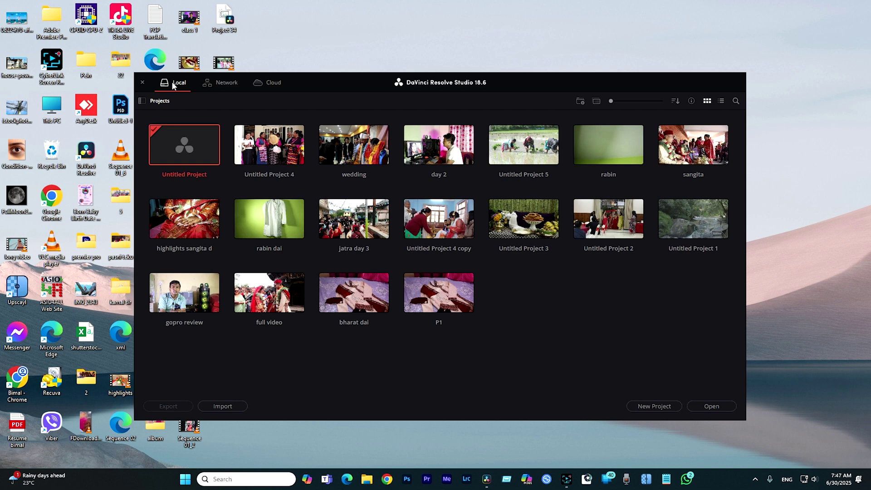
Show the project libraries, view the project 1 library and return to Local Database
left_click(141, 101)
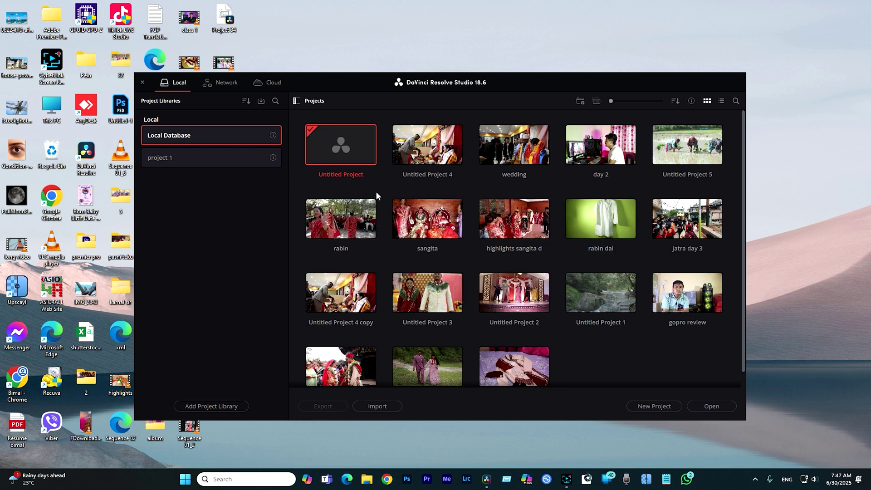
left_click(235, 157)
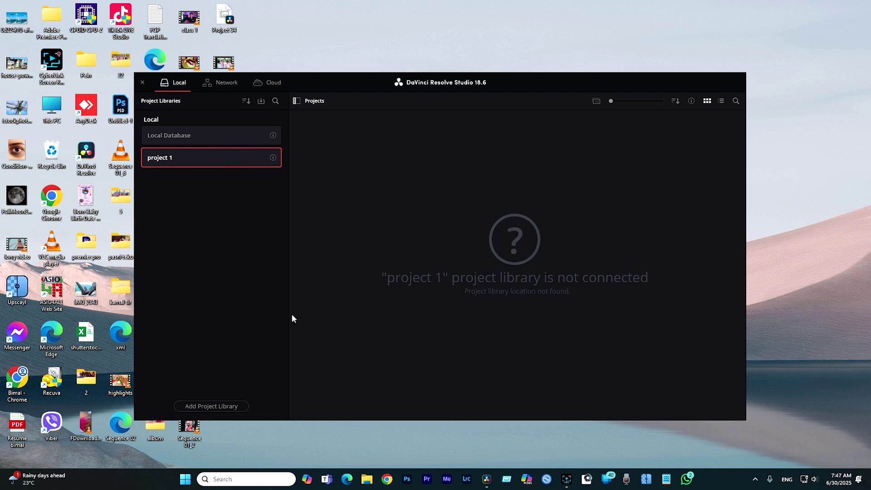
left_click(217, 133)
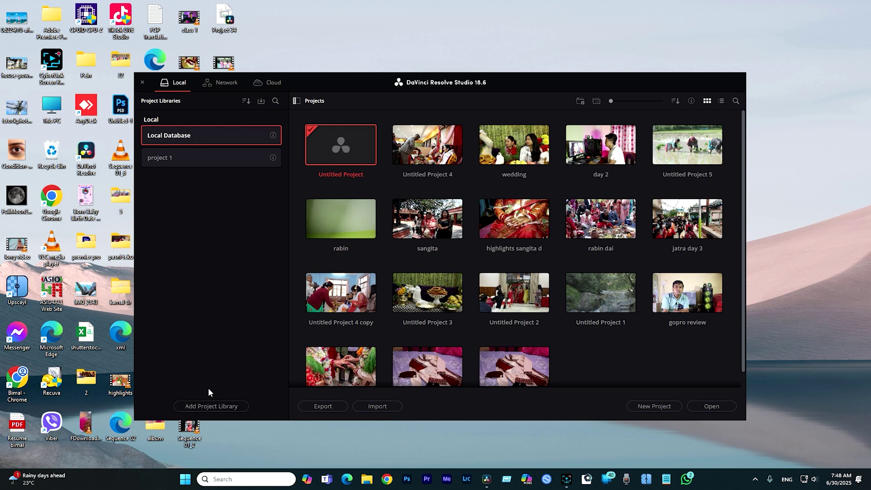
Look at the sort options for the project libraries and hide the library list
left_click(247, 103)
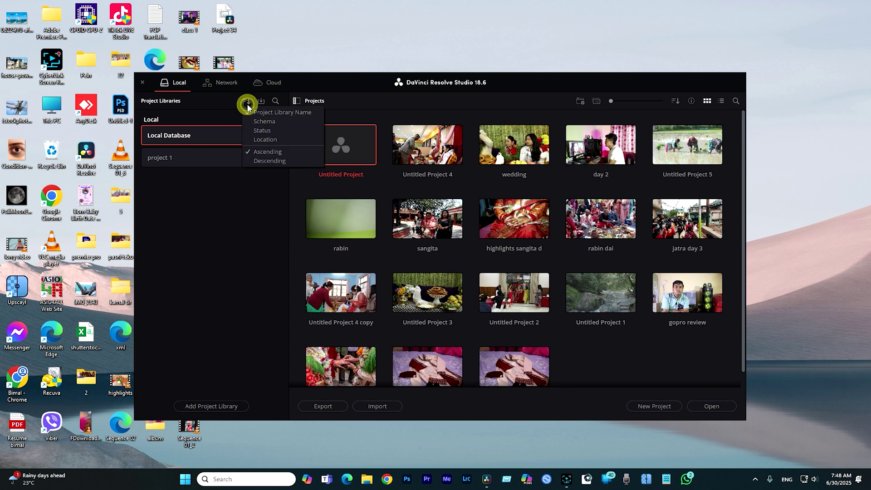
left_click(235, 105)
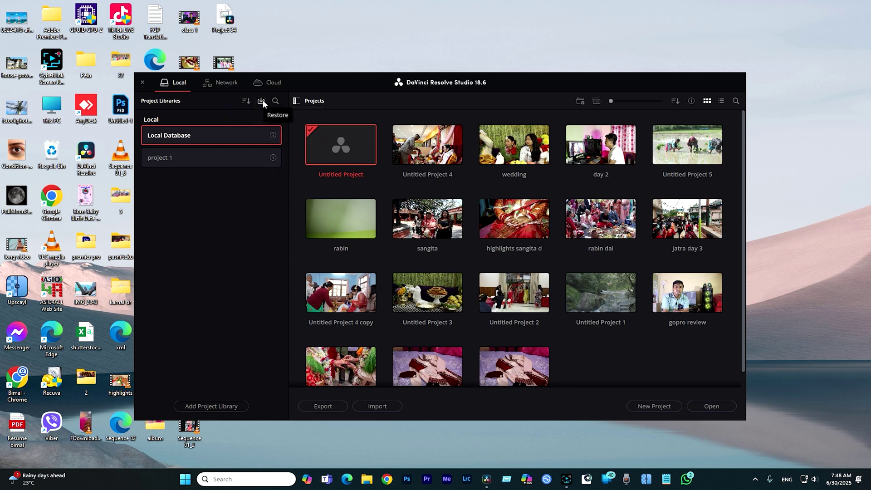
left_click(162, 99)
left_click(307, 101)
left_click(297, 101)
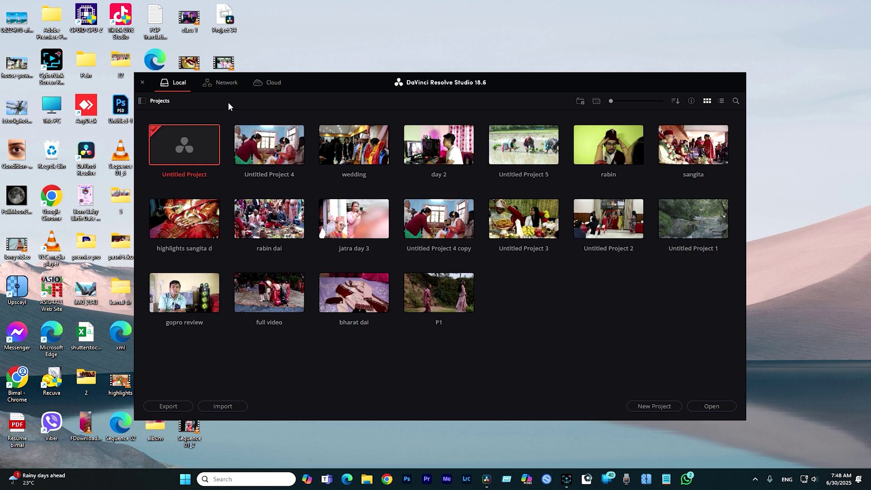
View the Network and Cloud project locations and return to the Local projects
left_click(227, 86)
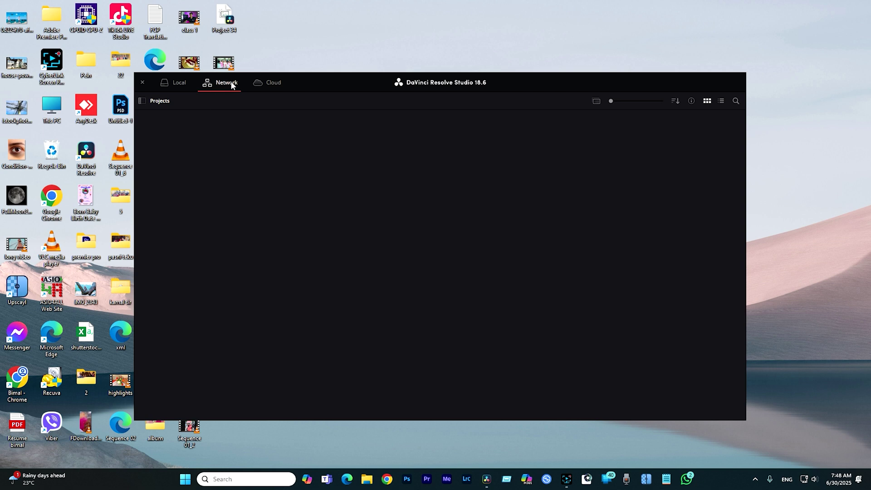
left_click(275, 82)
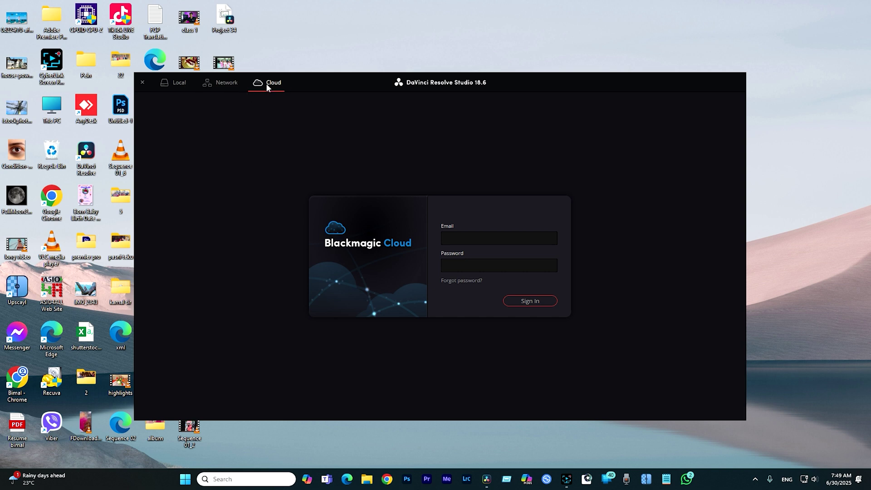
left_click(182, 83)
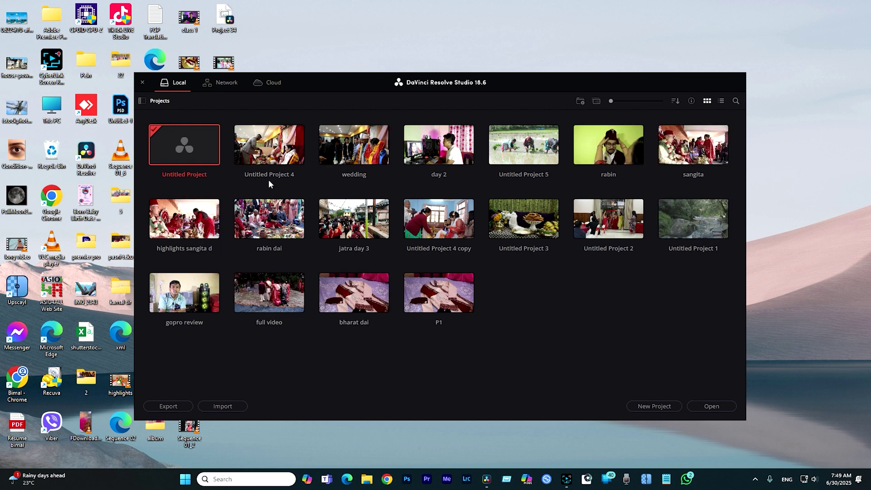
left_click(580, 101)
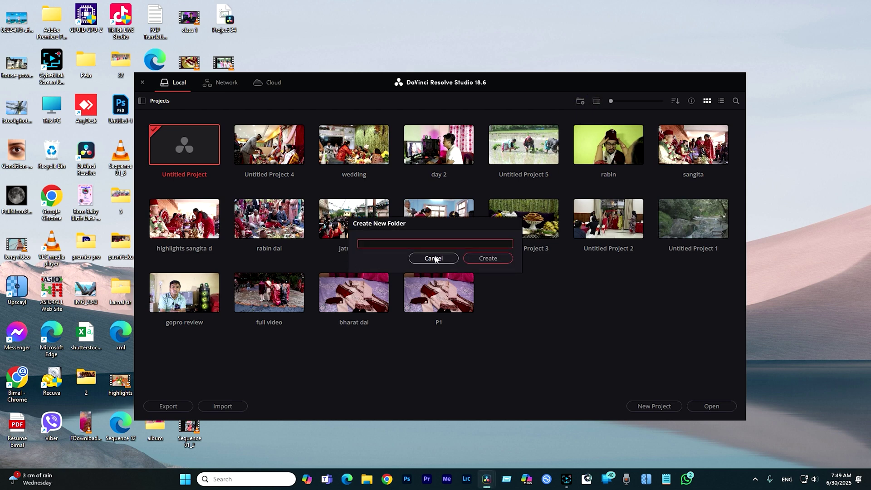
left_click(435, 258)
left_click(596, 101)
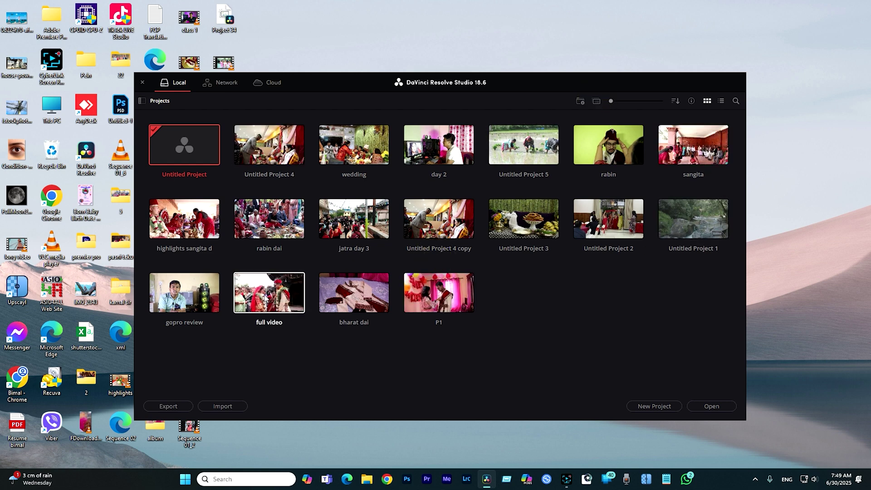
left_click_drag(611, 101, 599, 120)
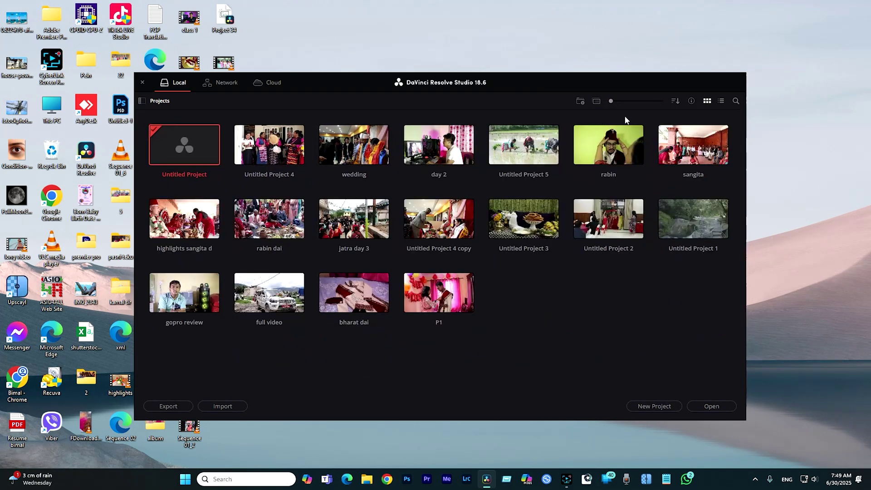
Try sorting the projects by name and by timelines, and restore the date-modified order
left_click(676, 101)
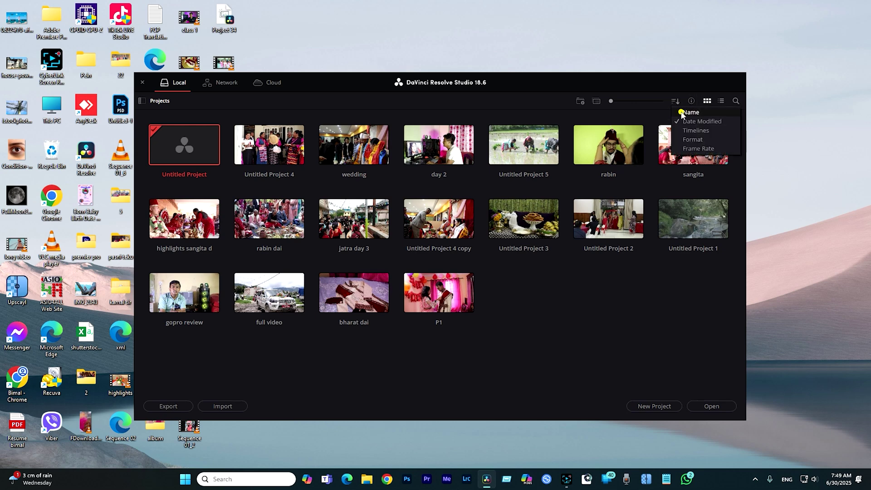
left_click(682, 113)
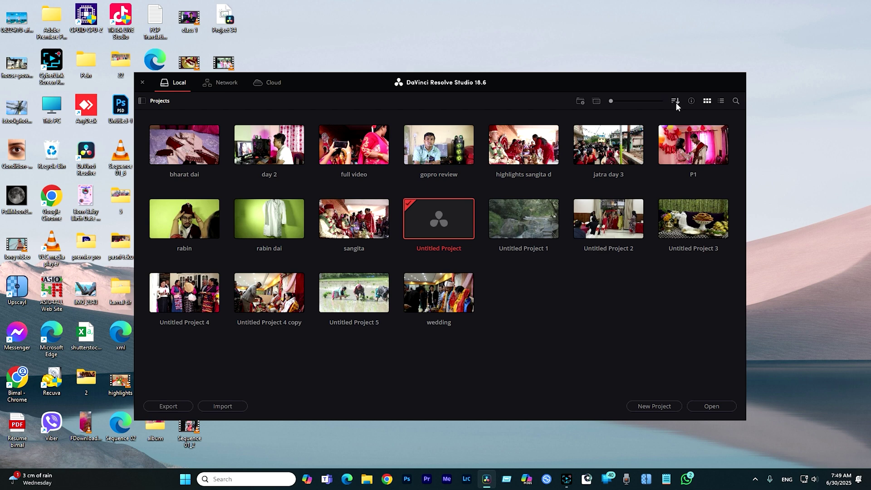
left_click(675, 101)
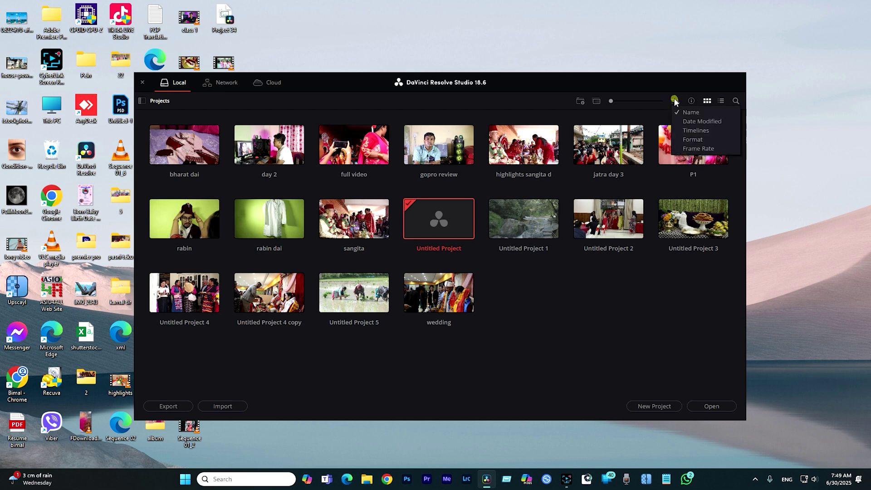
left_click(692, 132)
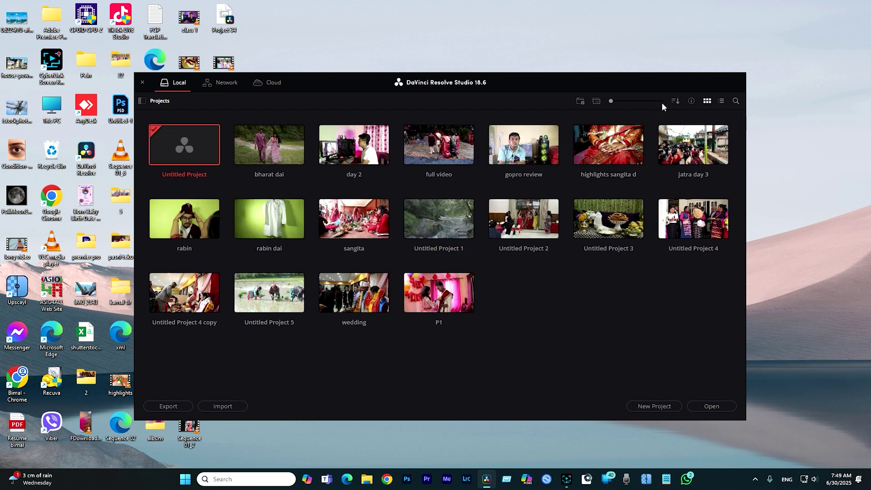
left_click(676, 101)
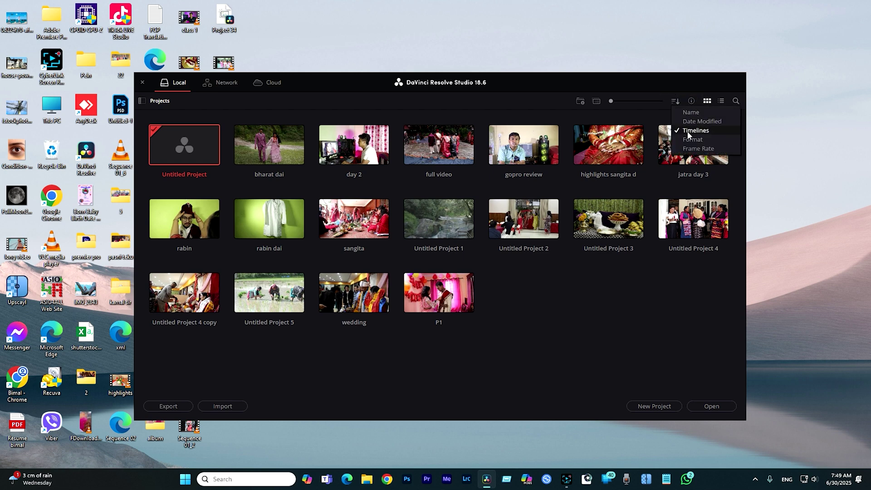
left_click(688, 132)
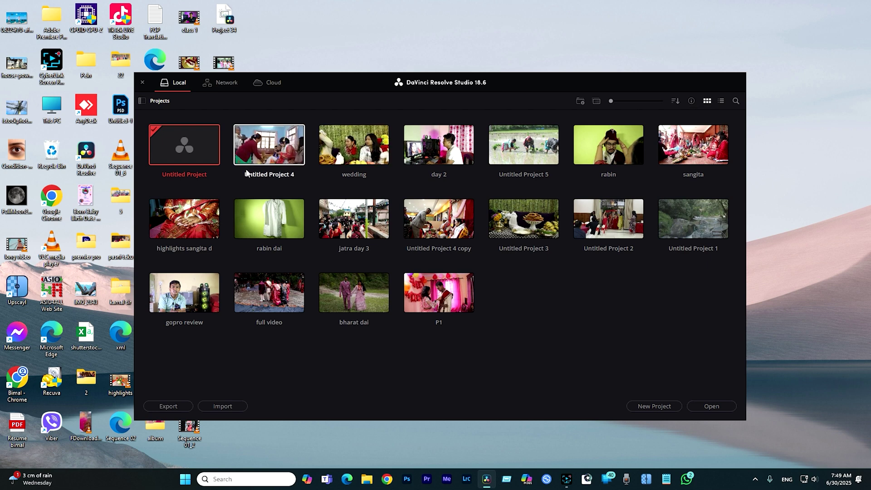
View the projects with their details shown and as a list, and return to plain thumbnails
left_click(692, 100)
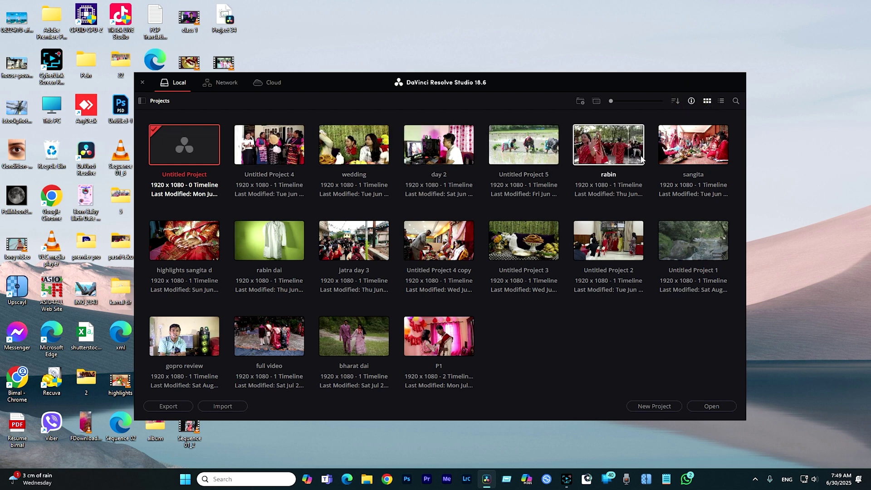
left_click(692, 102)
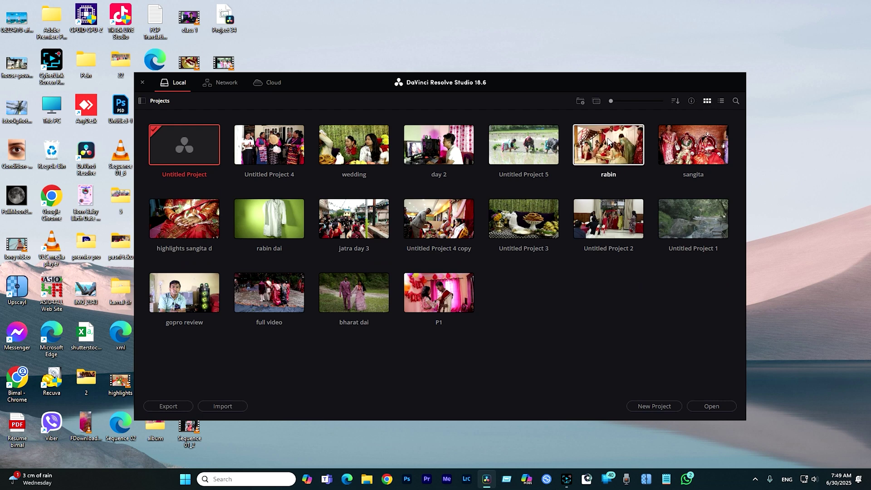
left_click(721, 101)
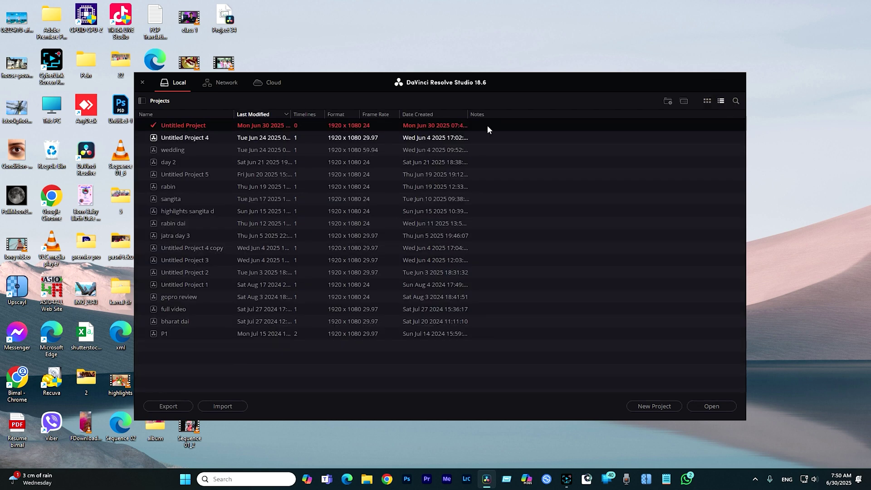
left_click(706, 101)
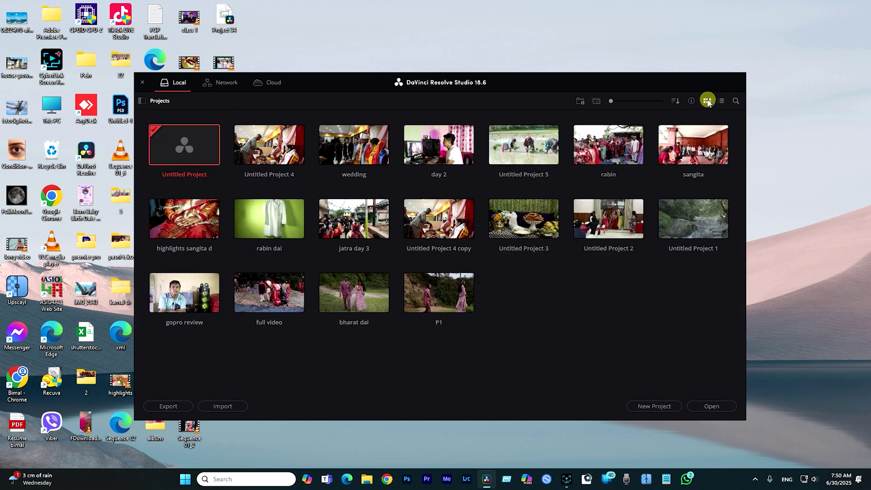
Search the projects by name for "p1" and clear the search
left_click(736, 101)
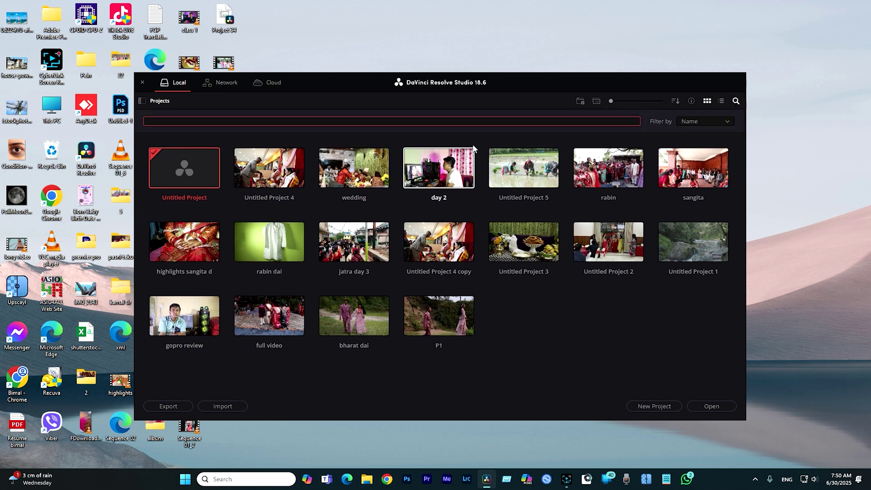
type("p1")
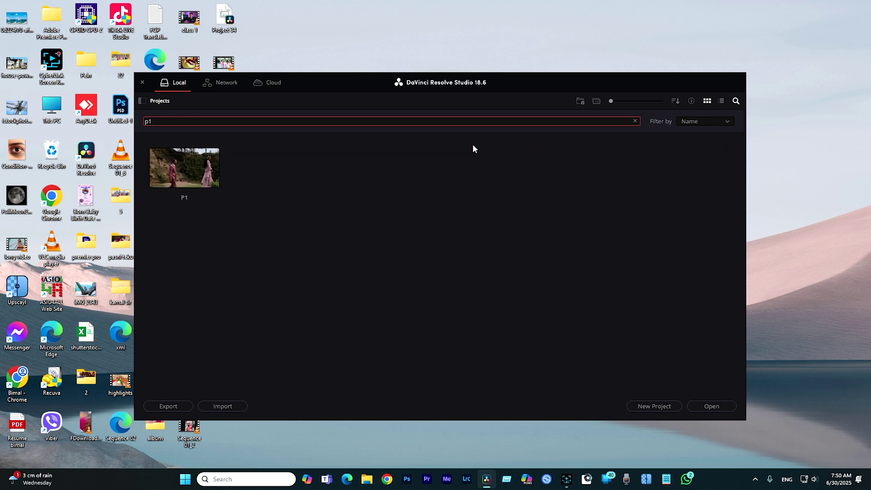
key("BackSpace")
key("BackSpace")
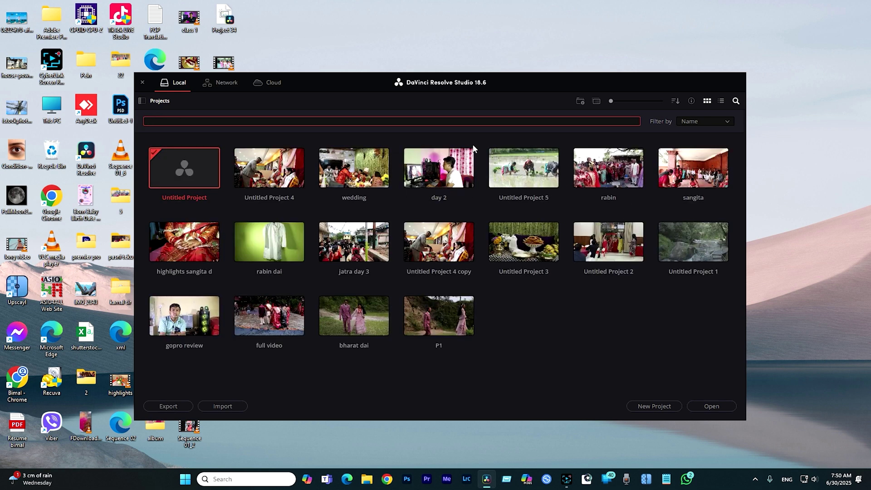
left_click(708, 102)
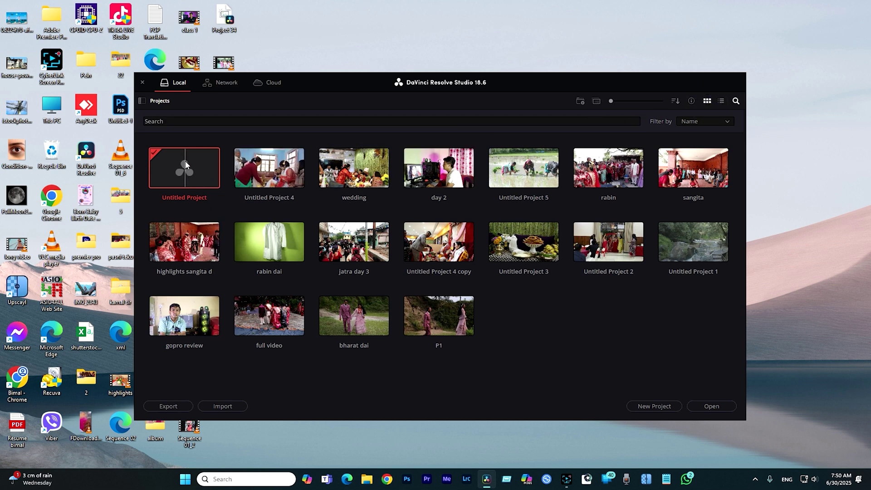
Create a new project named "class1 day1"
left_click(647, 407)
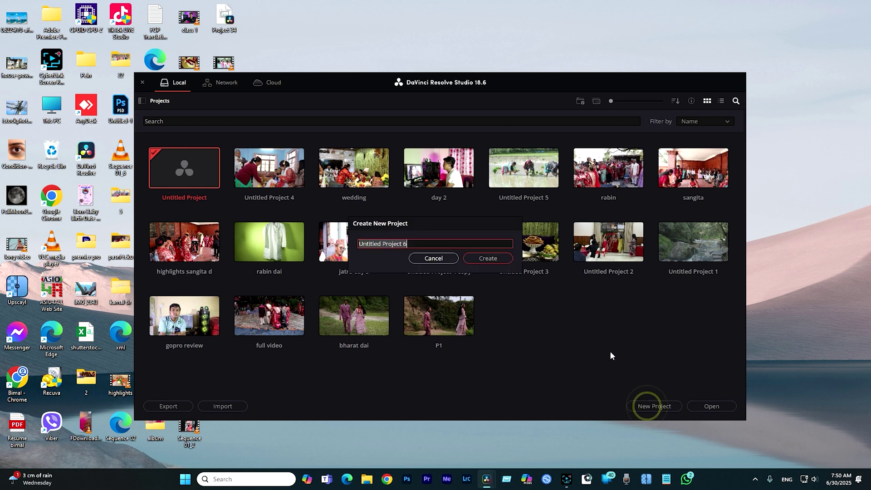
type("class")
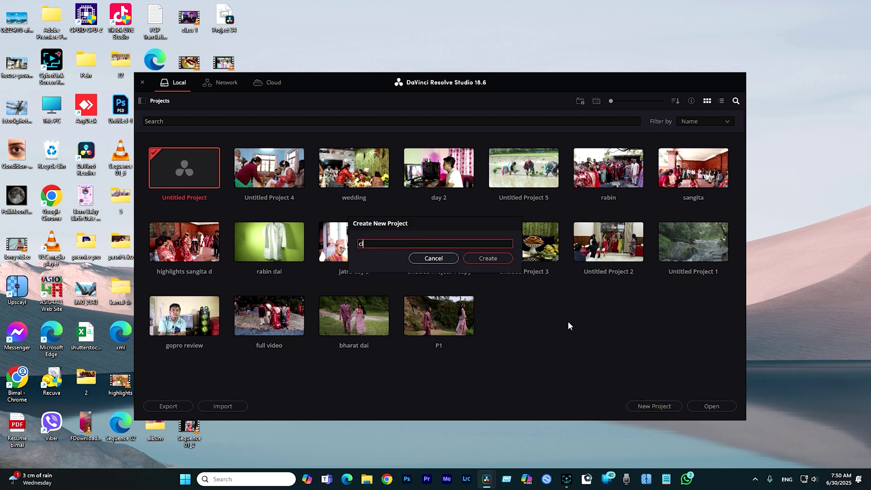
type("1 day1")
left_click(486, 258)
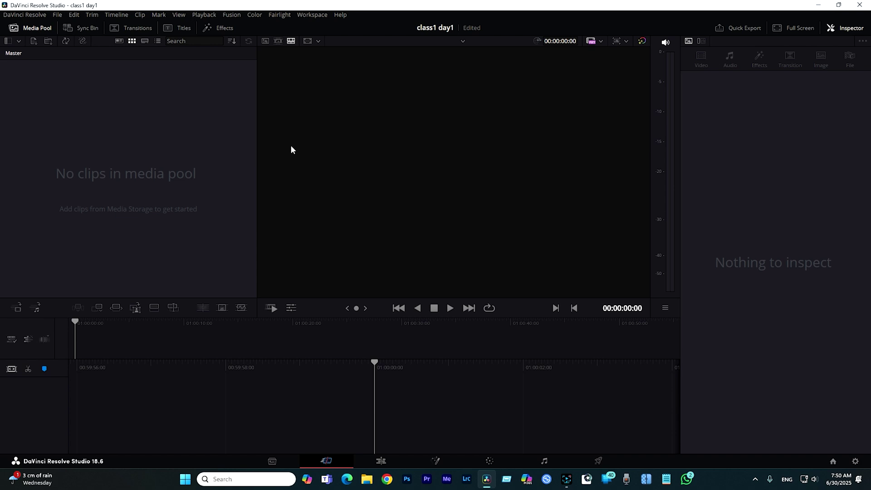
View the Media, Cut and Edit pages of the new project in turn
left_click(273, 459)
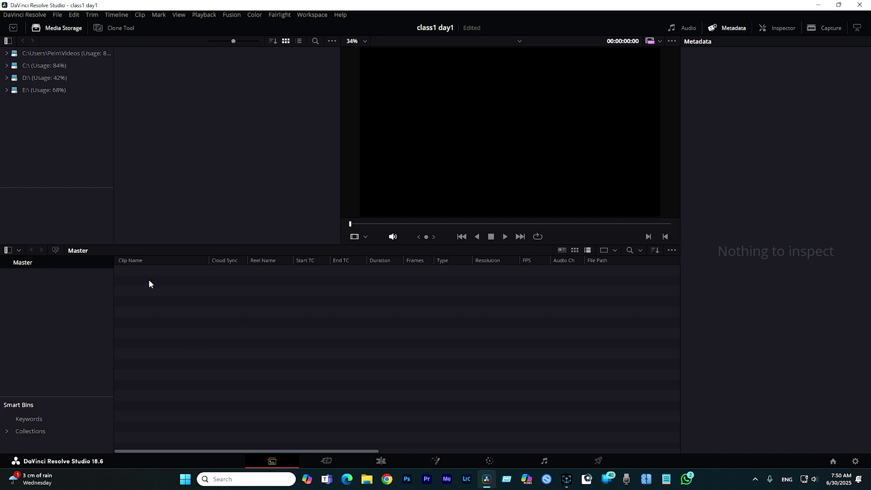
left_click(327, 459)
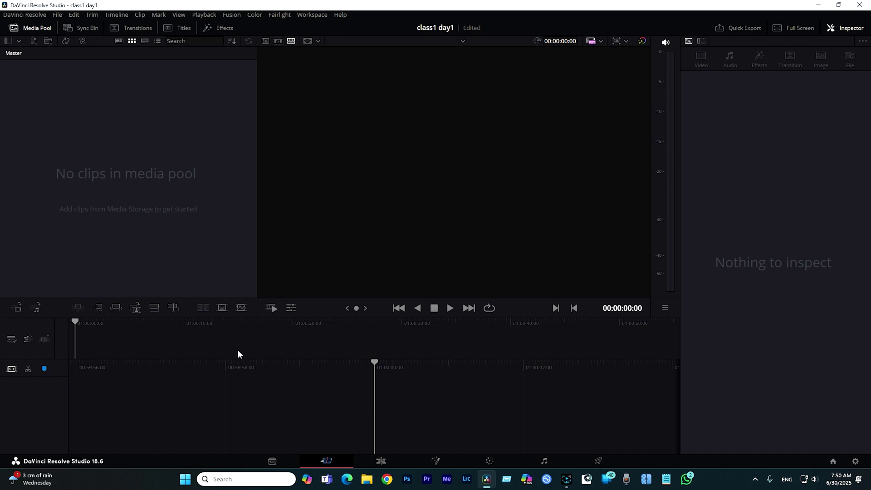
left_click(382, 461)
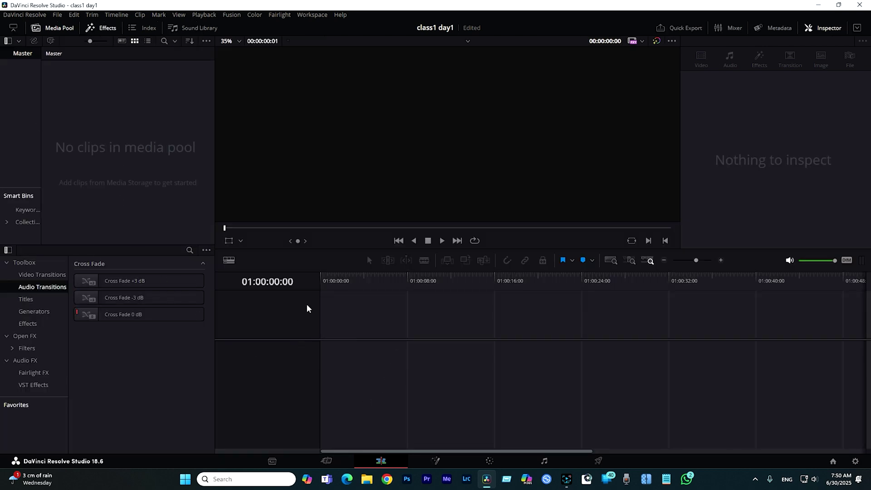
View the Fusion, Color, Fairlight and Deliver pages of the project in turn
left_click(436, 461)
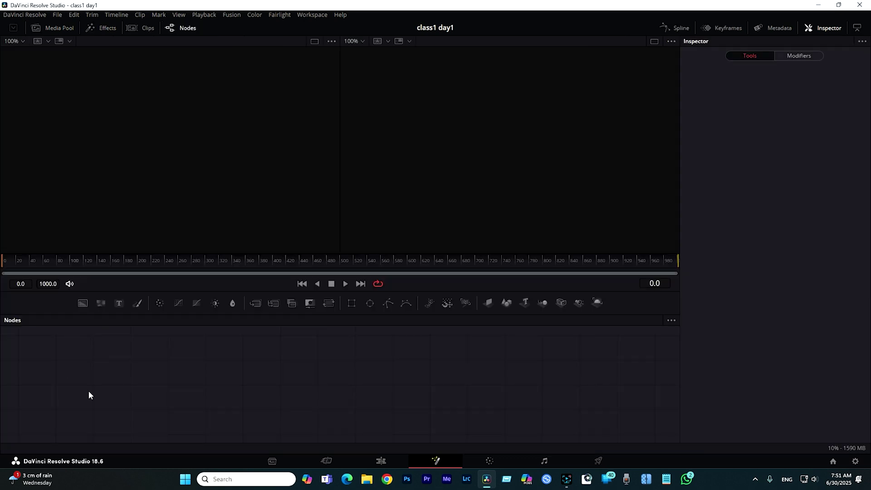
left_click(487, 460)
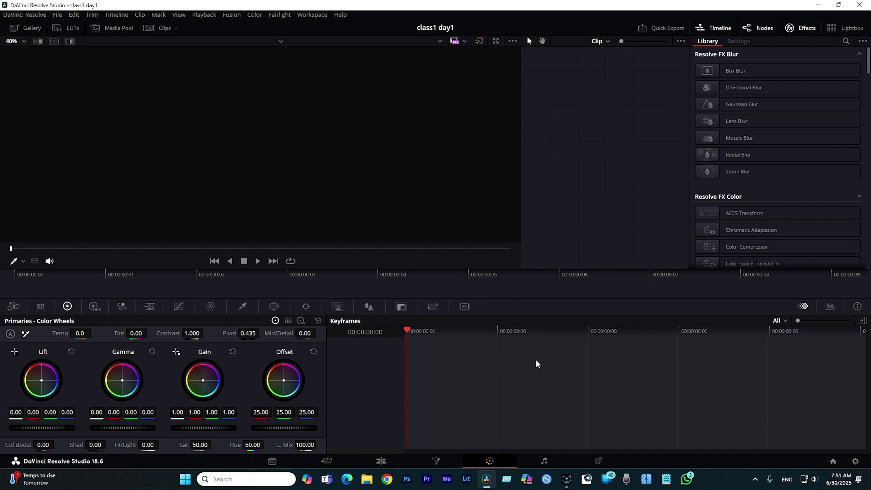
left_click(545, 462)
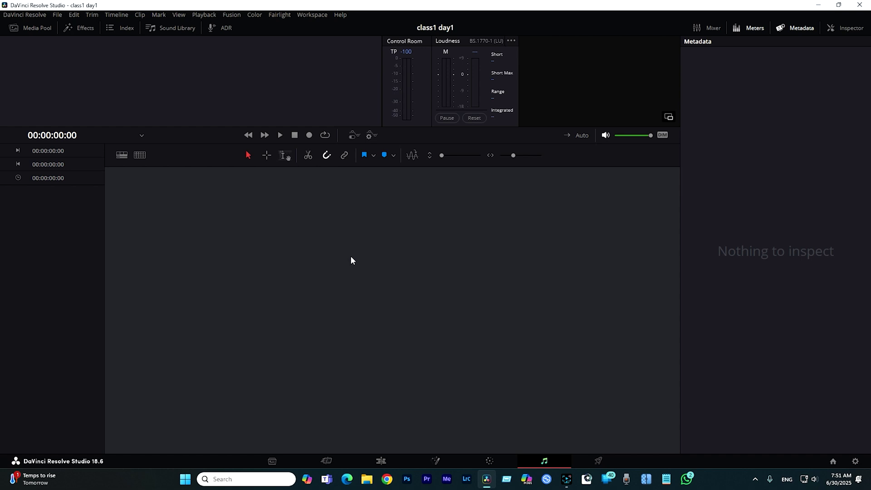
left_click(589, 461)
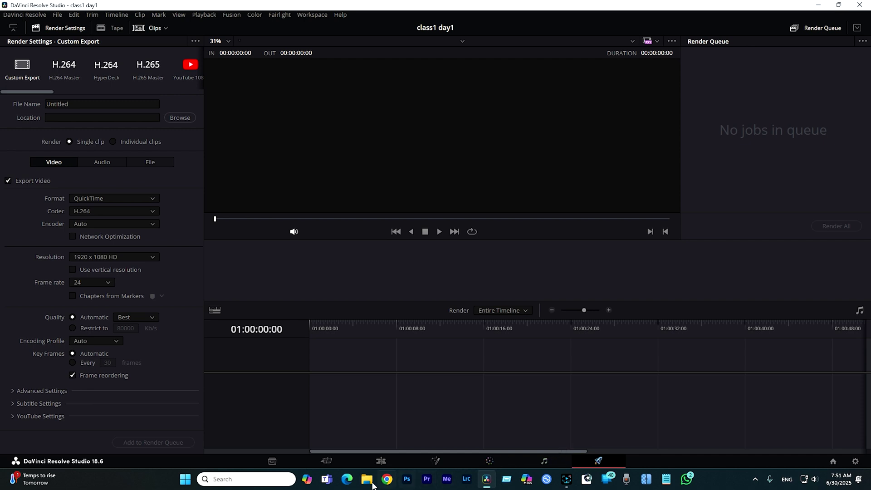
Return to the Media page and add a bin named "video" under the Master bin
left_click(269, 464)
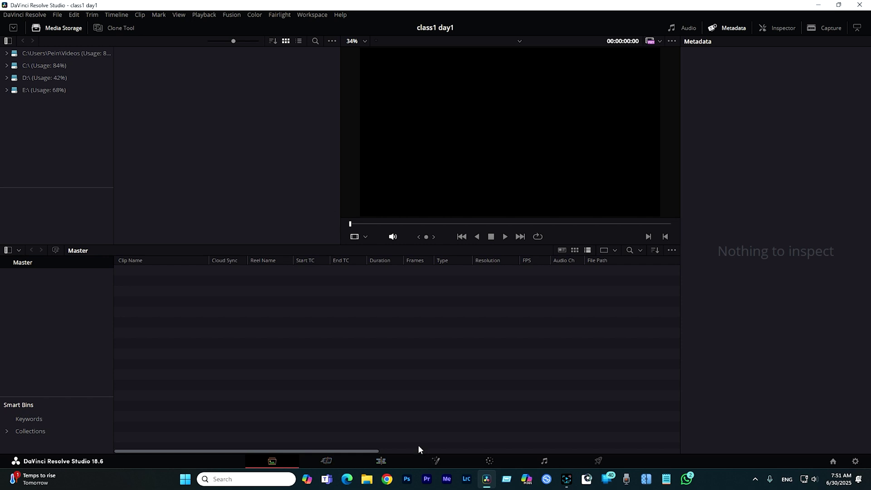
right_click(34, 287)
left_click(20, 277)
right_click(35, 293)
left_click(44, 295)
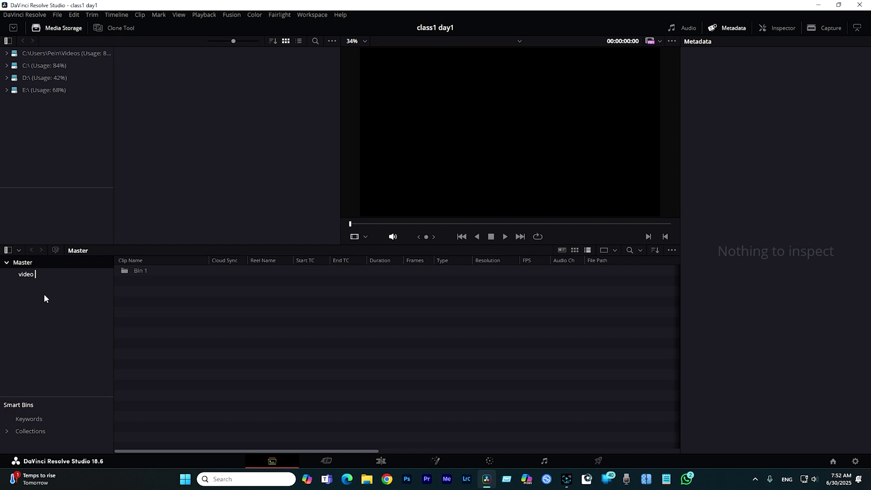
left_click(43, 294)
Add two more bins named "audio" and "sfx" under the Master bin
right_click(27, 297)
left_click(47, 307)
type("audio")
key("Return")
right_click(24, 302)
left_click(45, 308)
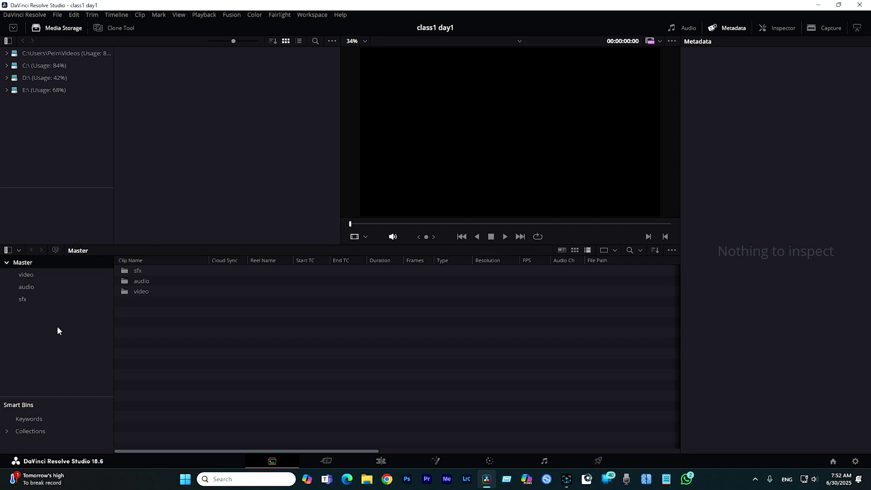
Make the video bin current and browse the D: drive and the Videos folder in the media storage
left_click(38, 277)
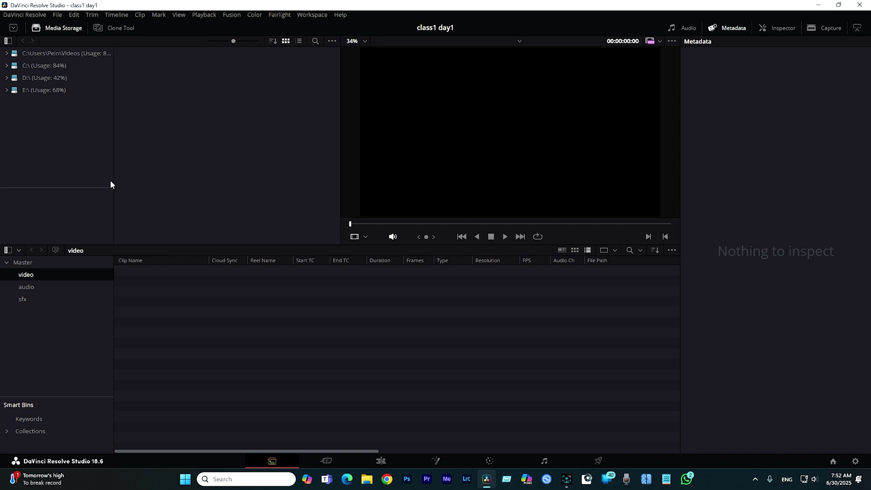
left_click(30, 77)
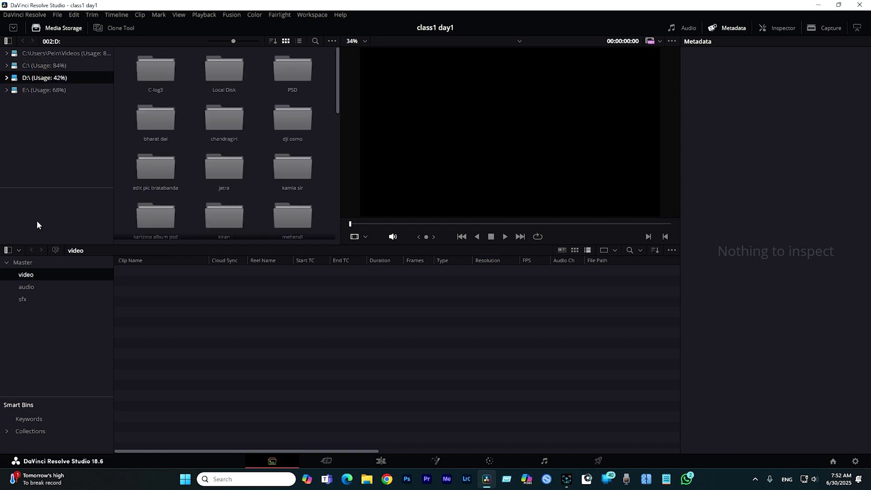
left_click(26, 275)
left_click(11, 53)
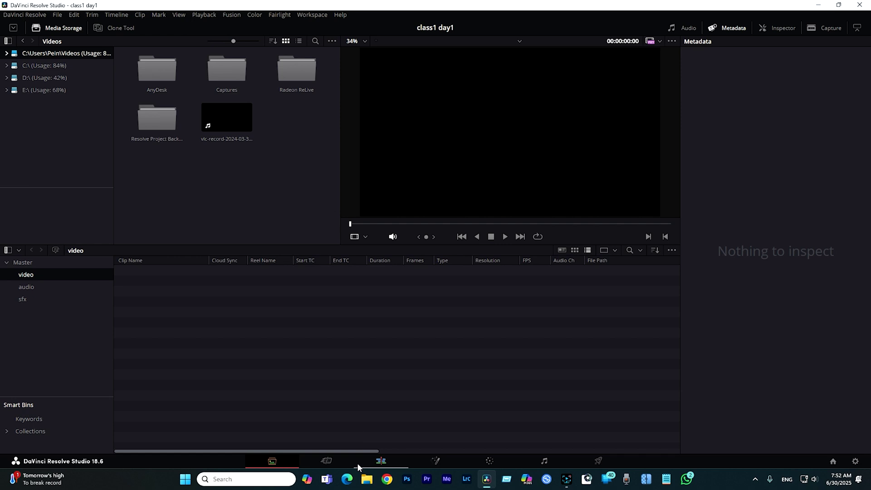
Switch to File Explorer and look through folders on the D: drive, including jatra and C-log3, for footage
left_click(368, 481)
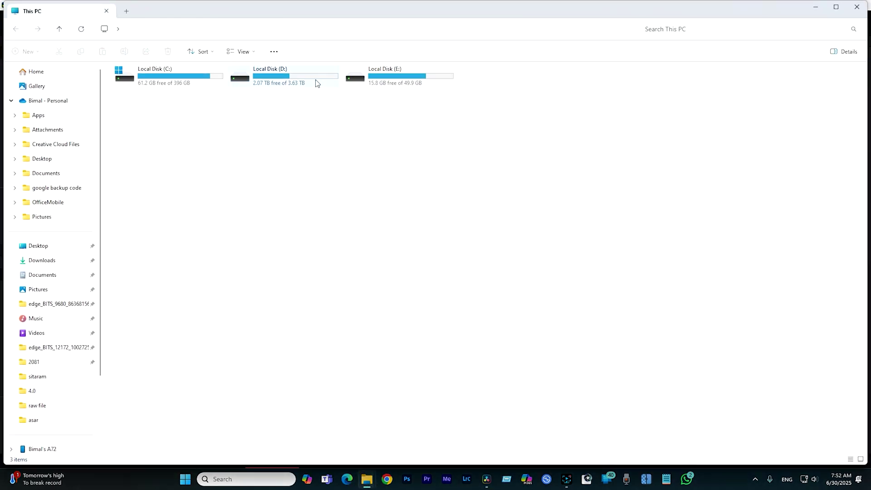
double_click(302, 72)
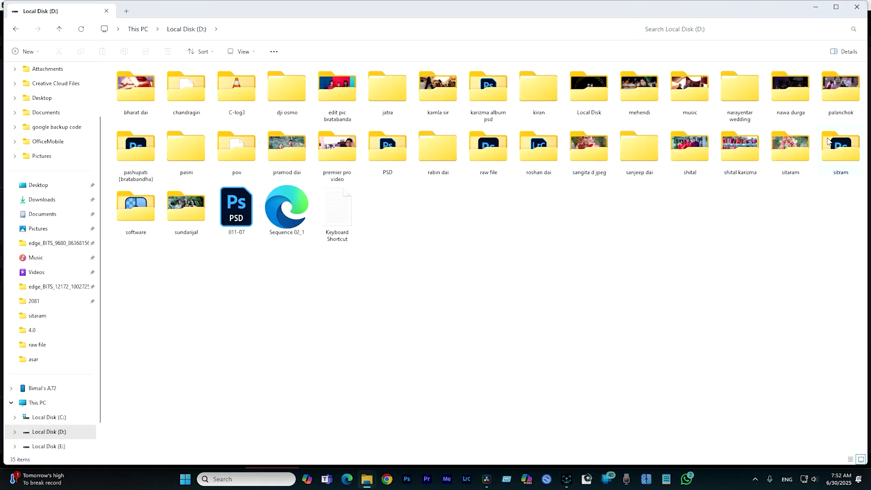
double_click(398, 109)
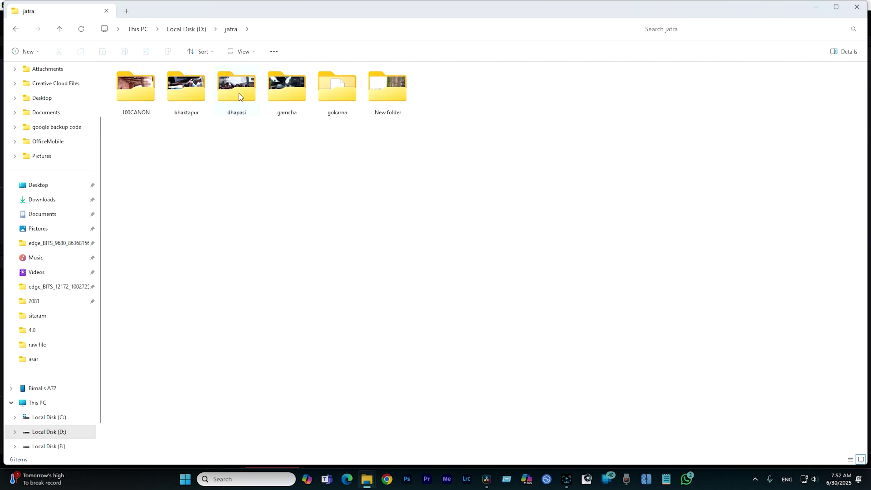
left_click(186, 29)
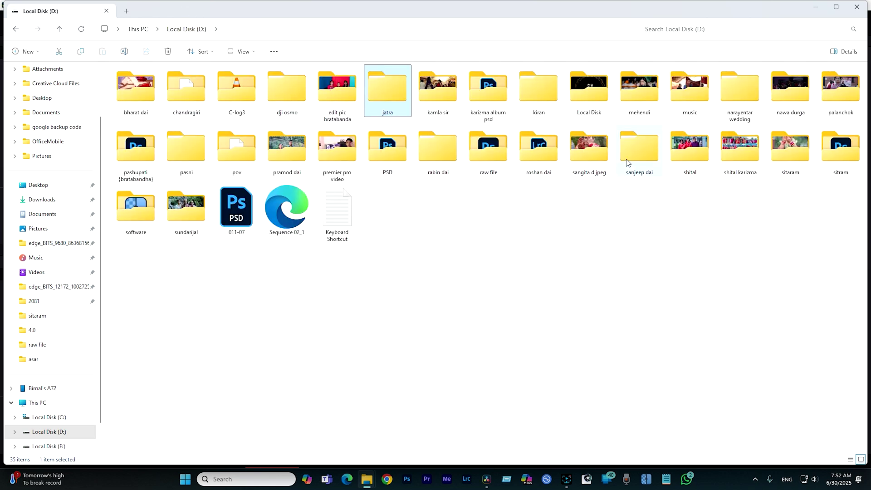
double_click(585, 162)
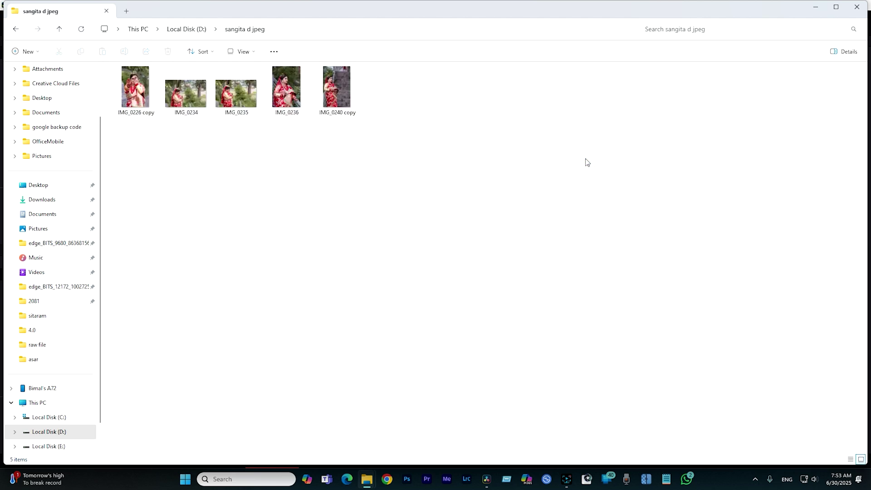
left_click(175, 29)
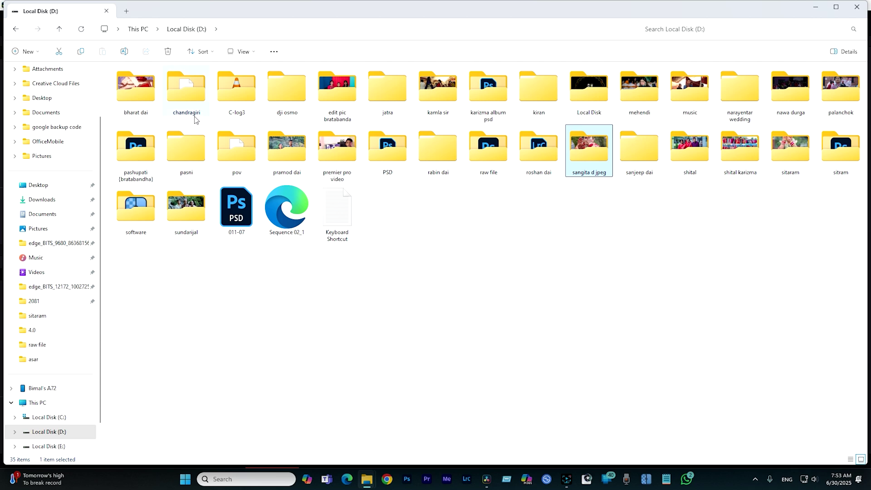
left_click(235, 94)
double_click(236, 94)
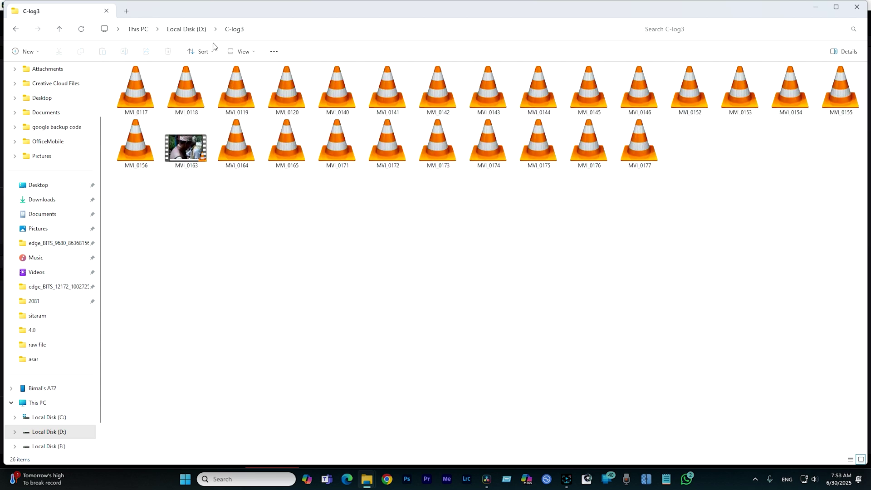
Open the dupcheshwor folder inside dji osmo on the D: drive and look through its clips
left_click(194, 30)
double_click(271, 105)
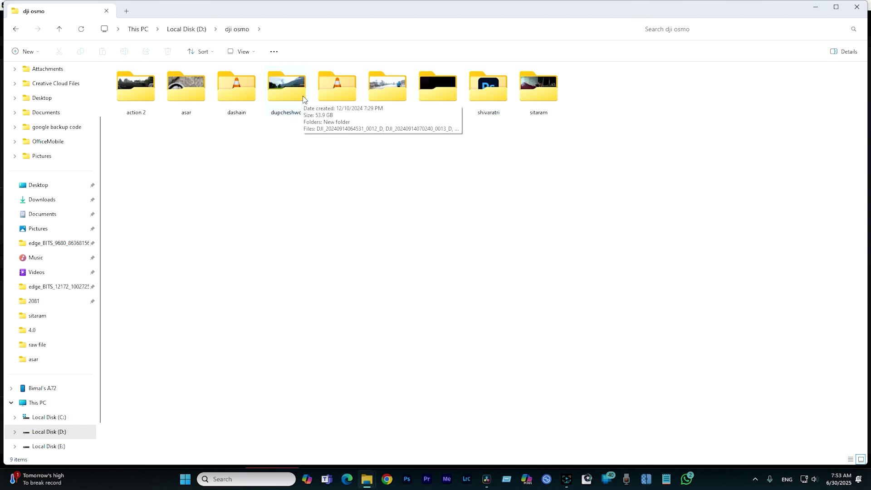
double_click(302, 96)
scroll(393, 220, "down", 5)
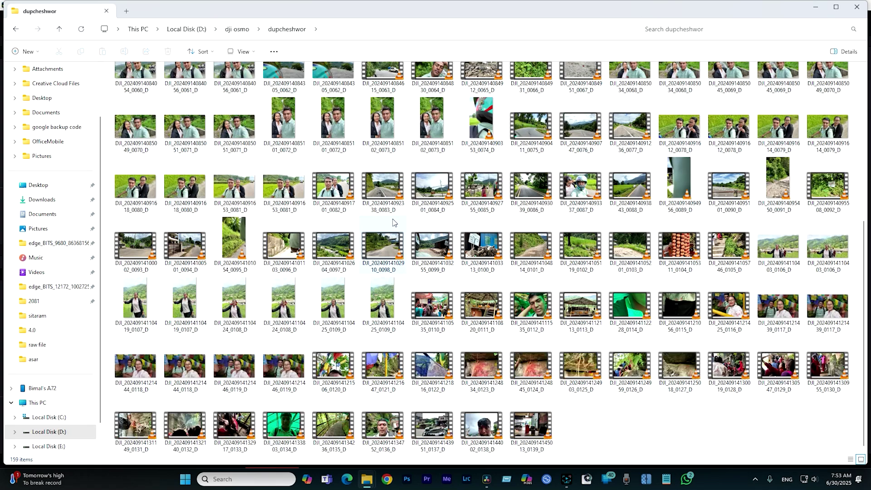
scroll(405, 231, "up", 3)
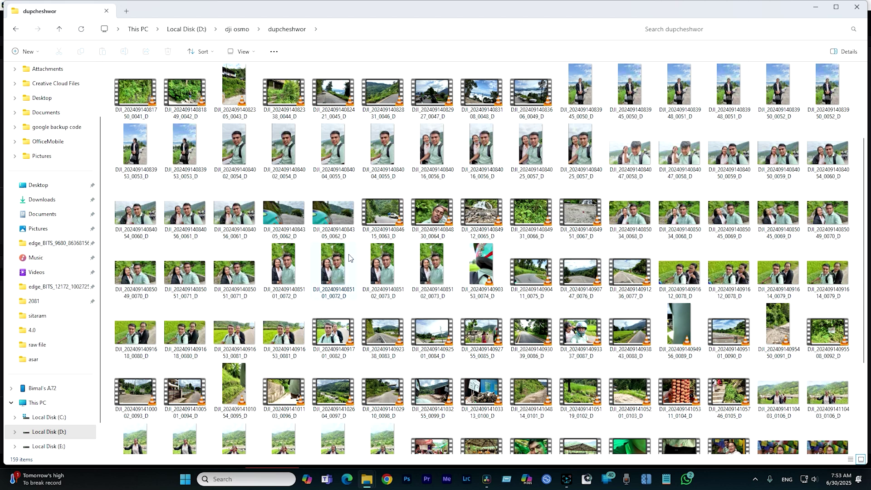
Import the DJI video clips numbered 0093, 0094, 0096, 0097 and 0098 into the video bin without changing the project frame rate
left_click(136, 396)
left_click(184, 393, "ctrl")
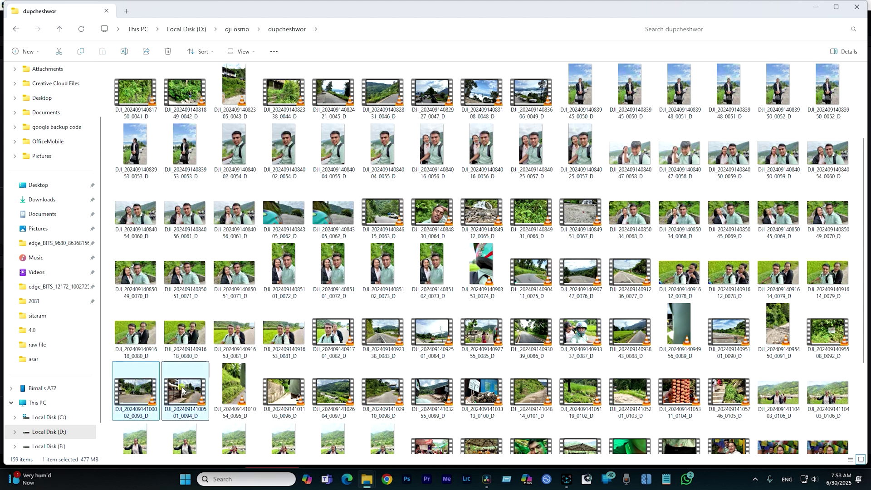
left_click(281, 391, "ctrl")
left_click(334, 391, "ctrl")
left_click(385, 392, "ctrl")
left_click_drag(385, 391, 153, 287)
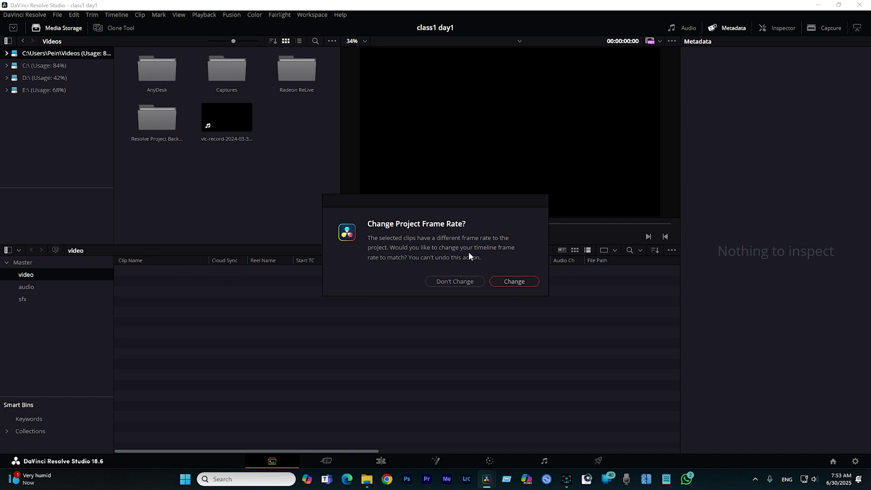
left_click(472, 281)
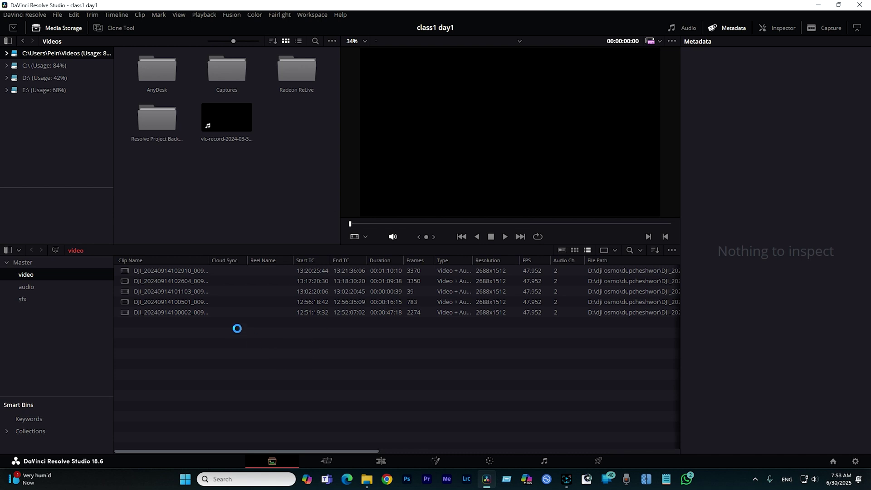
Import the "KESHARI _ FLUTE COVER" clip from the D: drive's music folder into the audio bin
left_click(36, 287)
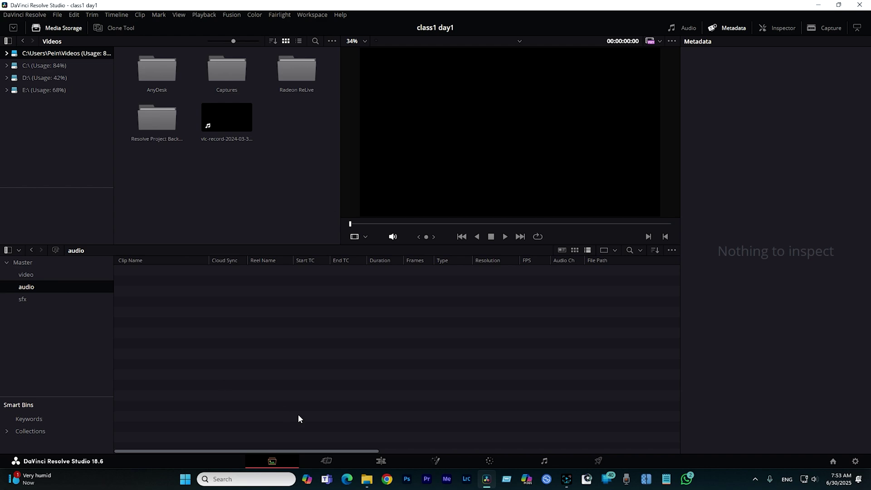
left_click(367, 479)
left_click(331, 431)
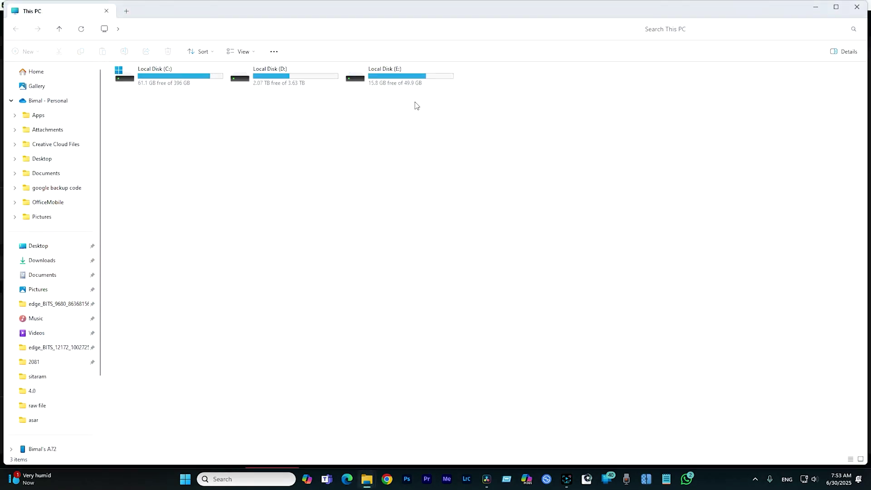
double_click(409, 76)
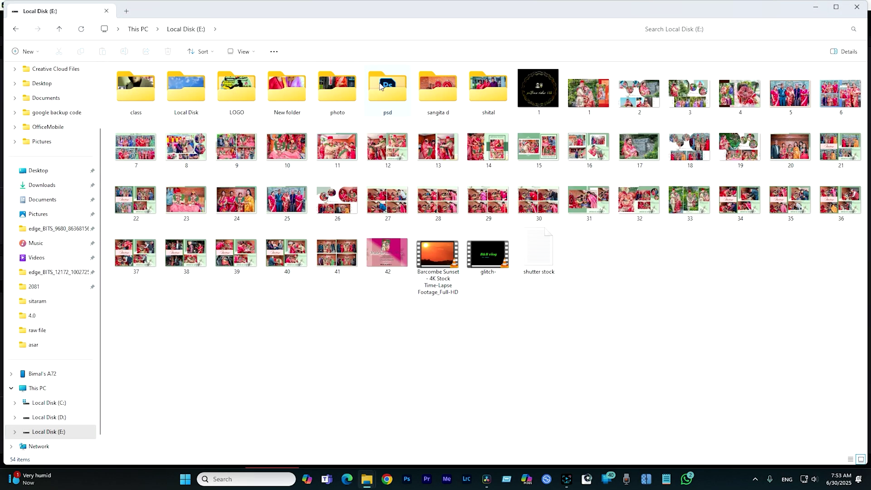
left_click(140, 30)
double_click(298, 76)
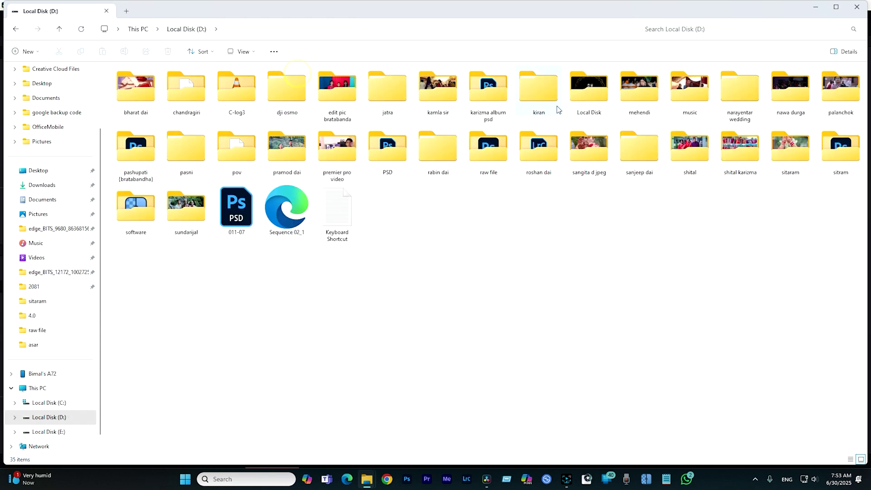
left_click(711, 103)
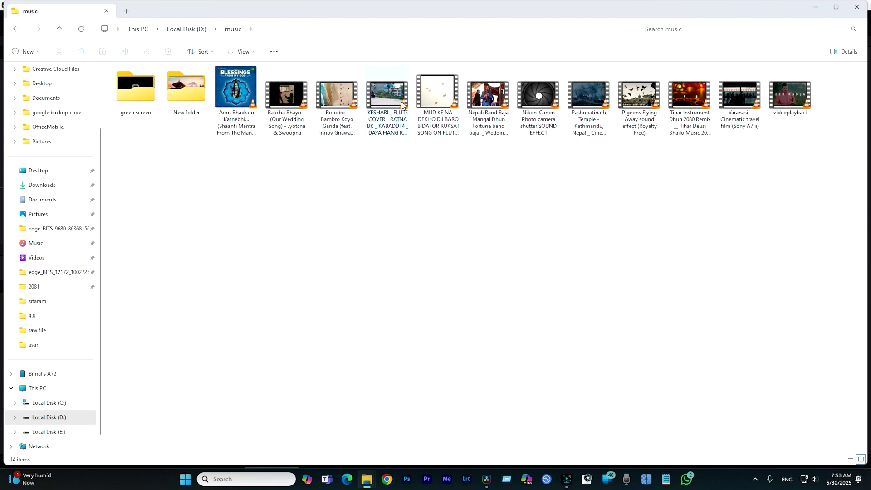
left_click_drag(388, 100, 210, 348)
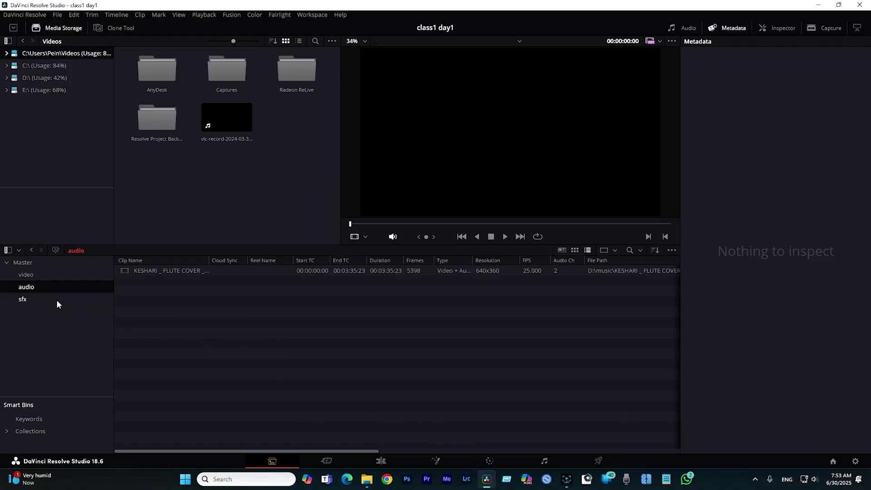
Check the contents of the video, audio and Master bins, and switch to the Cut page
left_click(46, 275)
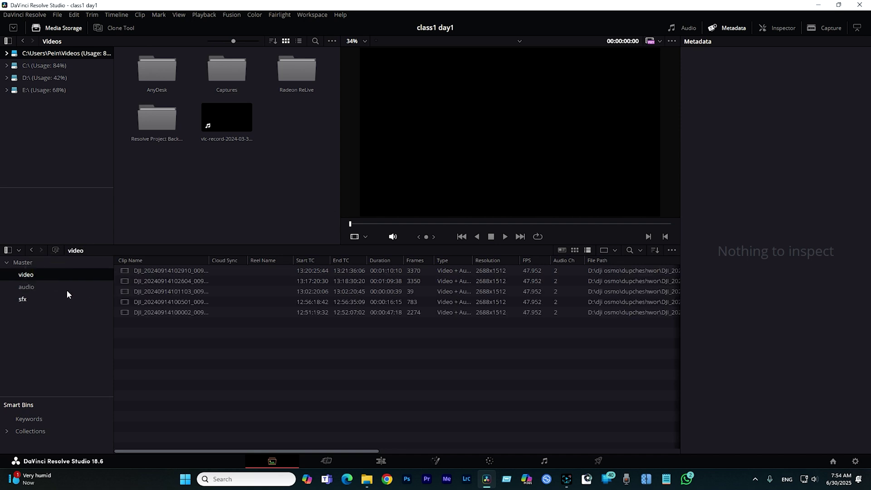
left_click(53, 290)
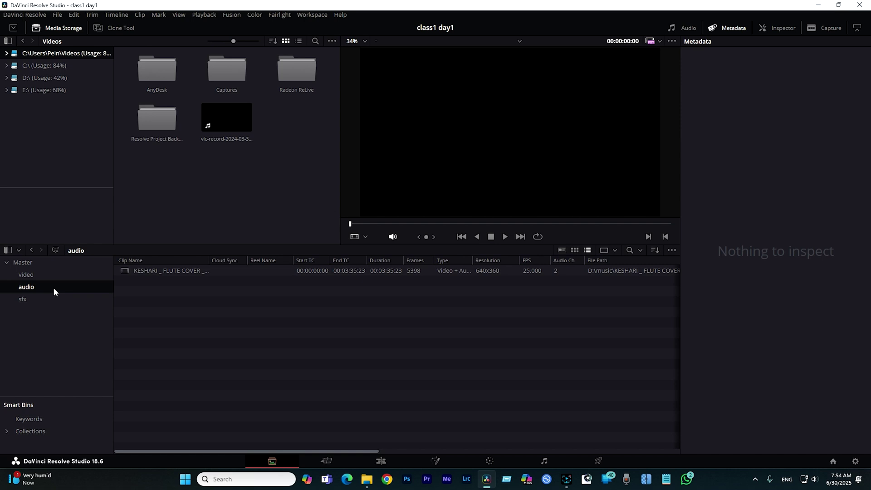
left_click(53, 274)
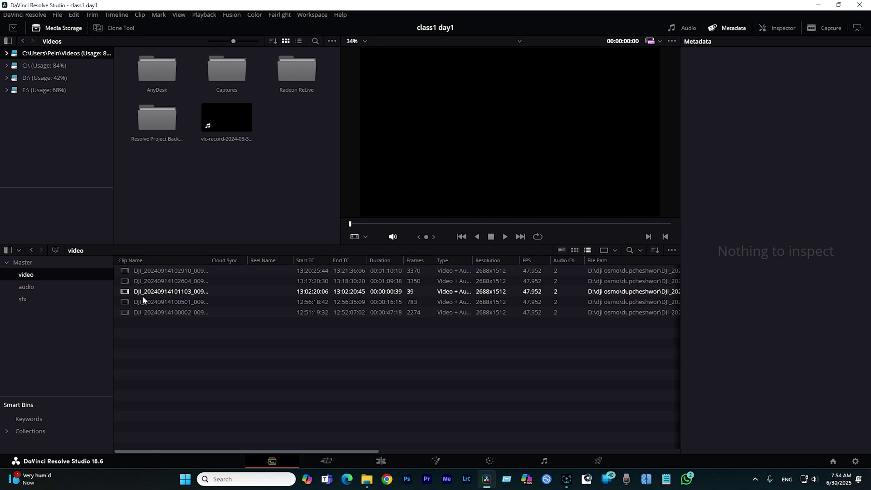
right_click(87, 271)
left_click(59, 334)
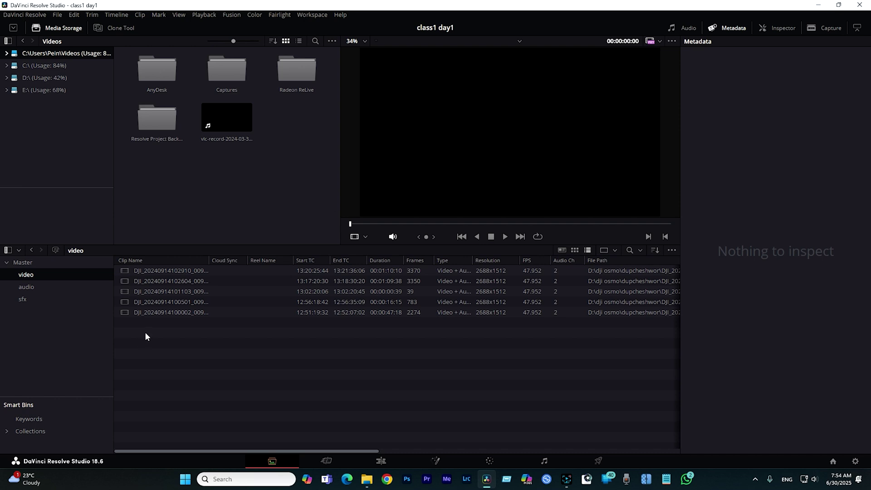
left_click(83, 260)
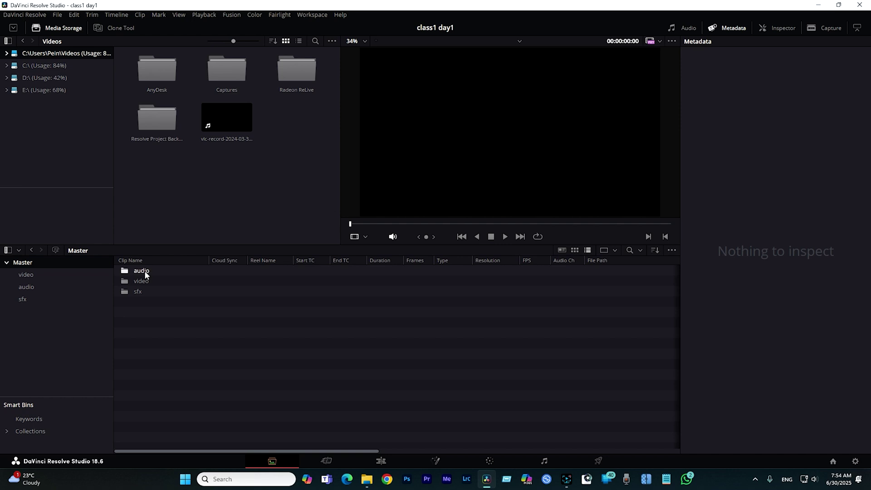
left_click(327, 467)
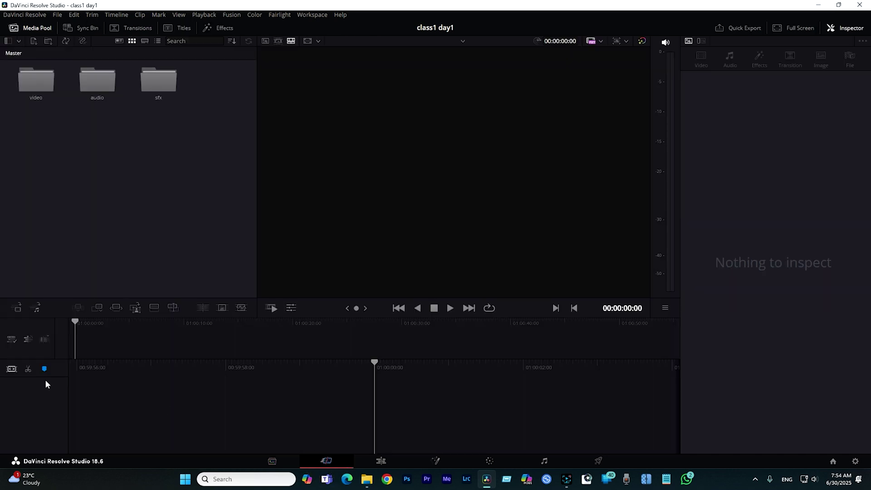
left_click(32, 94)
double_click(32, 94)
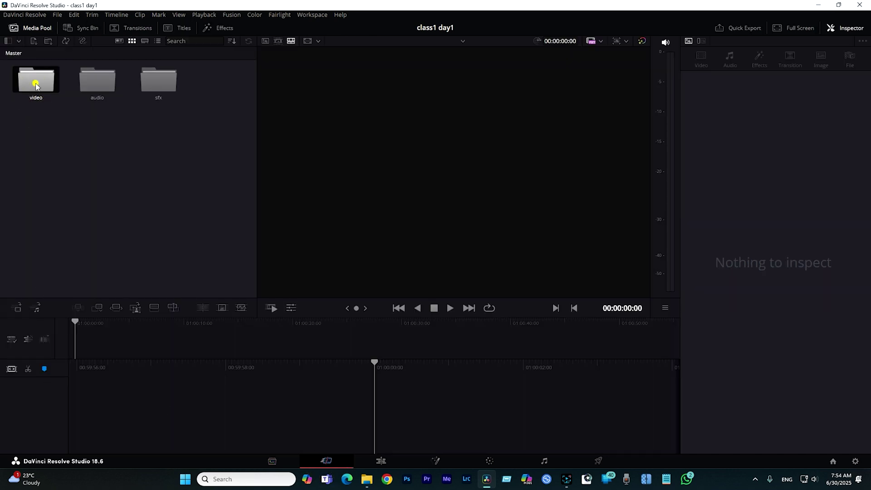
left_click(32, 86)
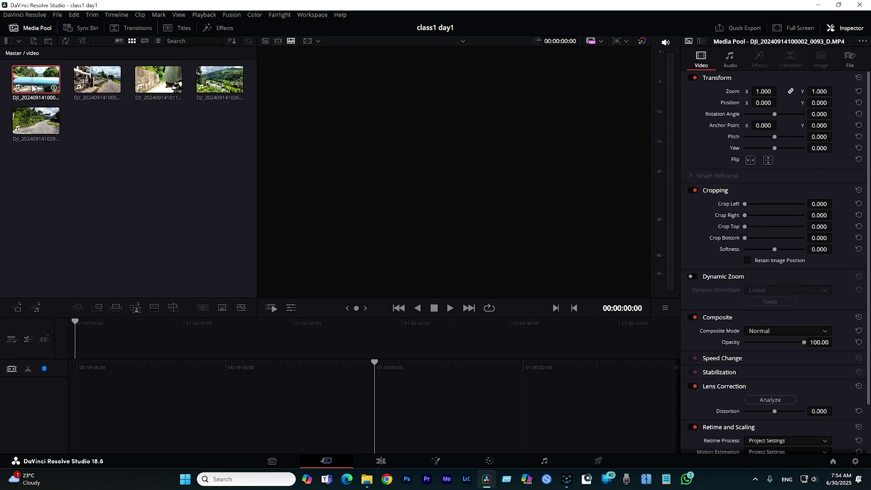
double_click(32, 87)
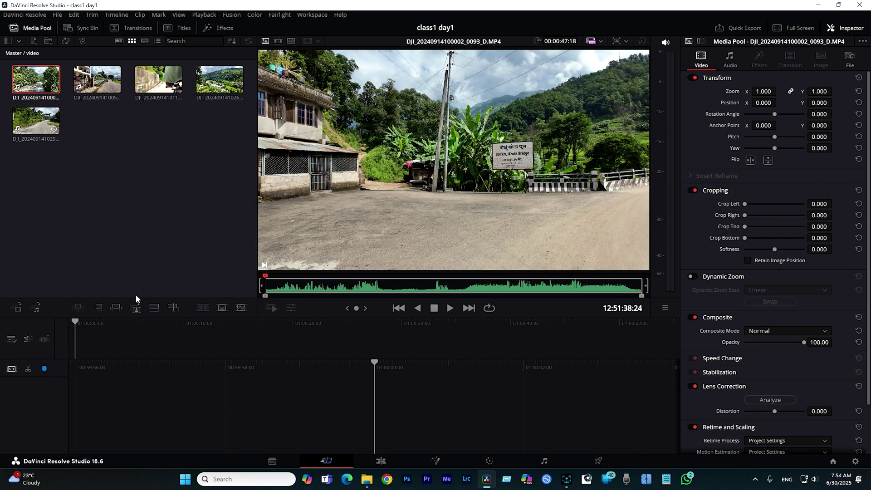
left_click_drag(293, 283, 542, 279)
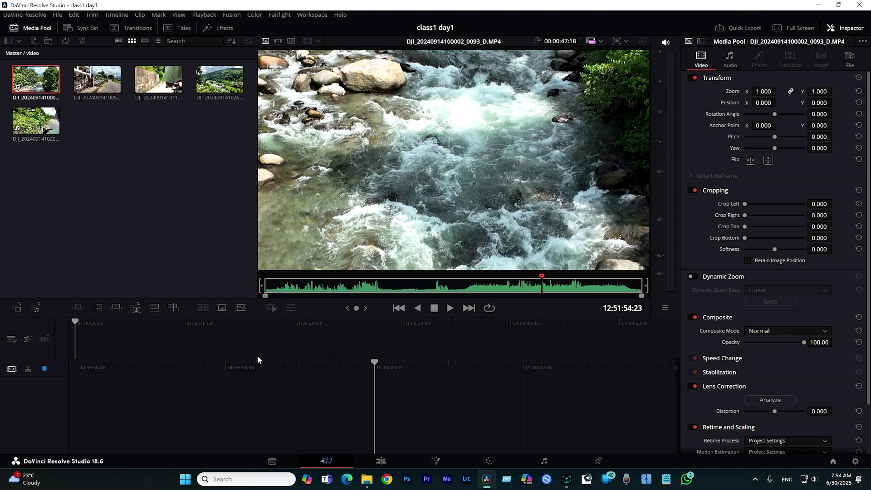
Switch to the Edit page, try selecting several clips in the video bin, and clear the selection
left_click(389, 461)
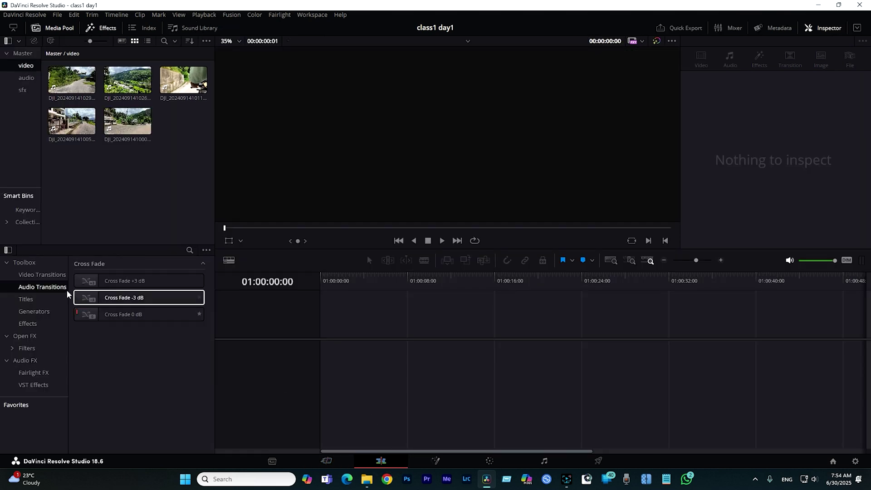
left_click(70, 134)
left_click_drag(62, 164, 131, 68)
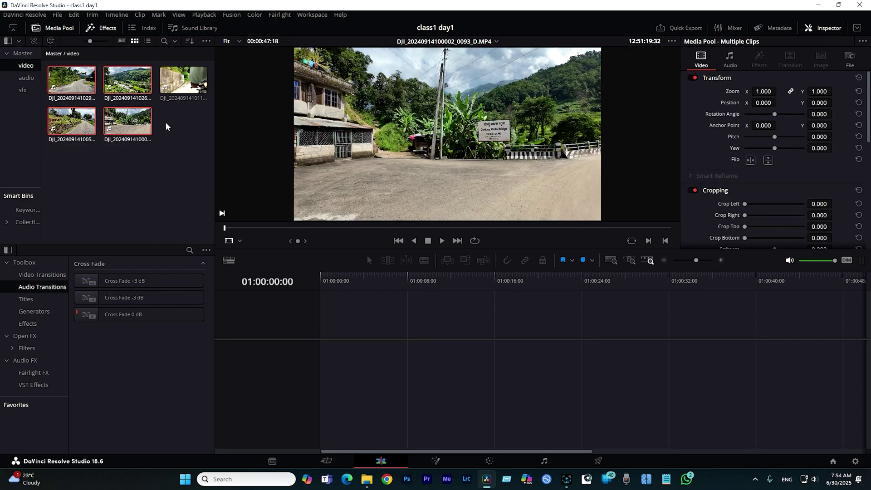
left_click(168, 155)
left_click(344, 351)
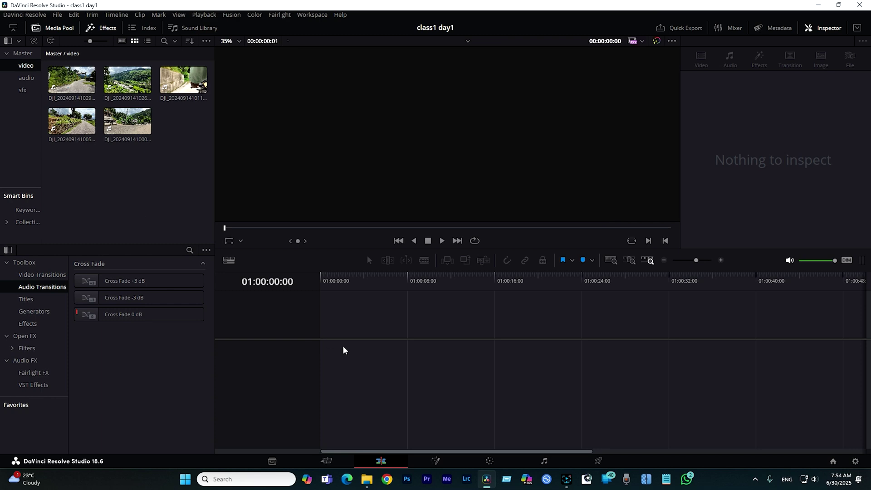
Create an empty timeline named Timeline 1 with one video track and one stereo audio track, using the project settings
right_click(155, 193)
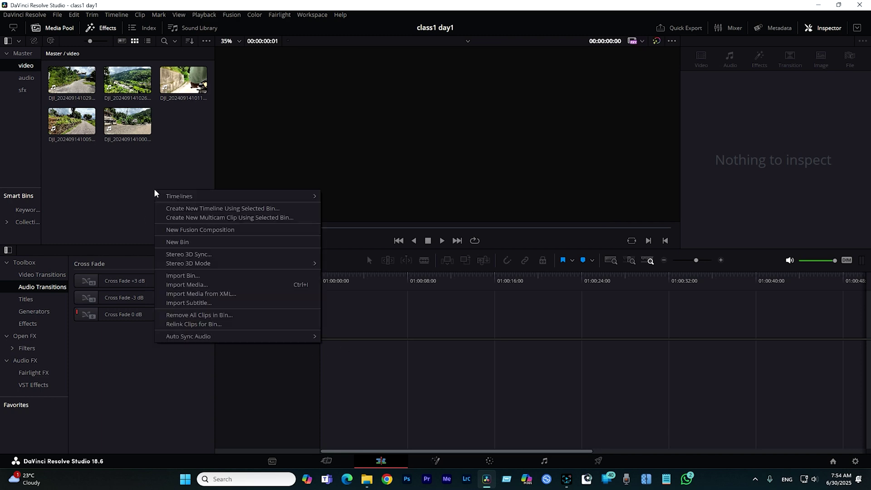
left_click(79, 182)
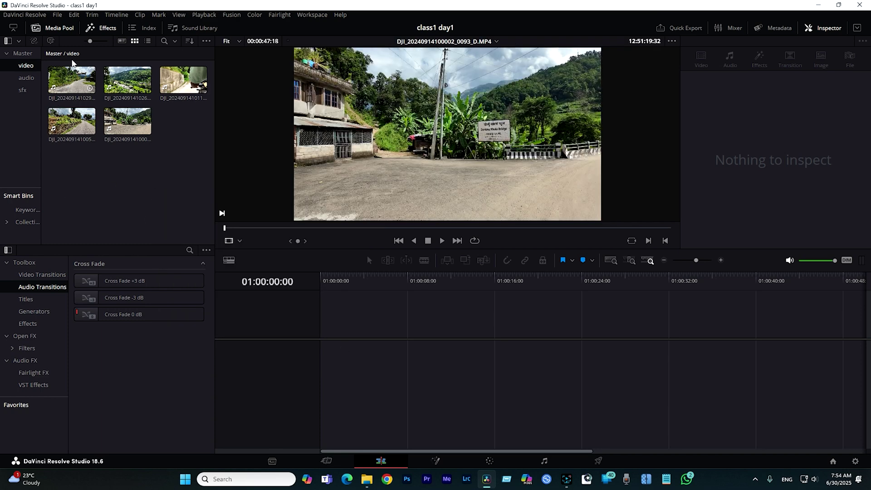
right_click(82, 177)
mouse_move(116, 181)
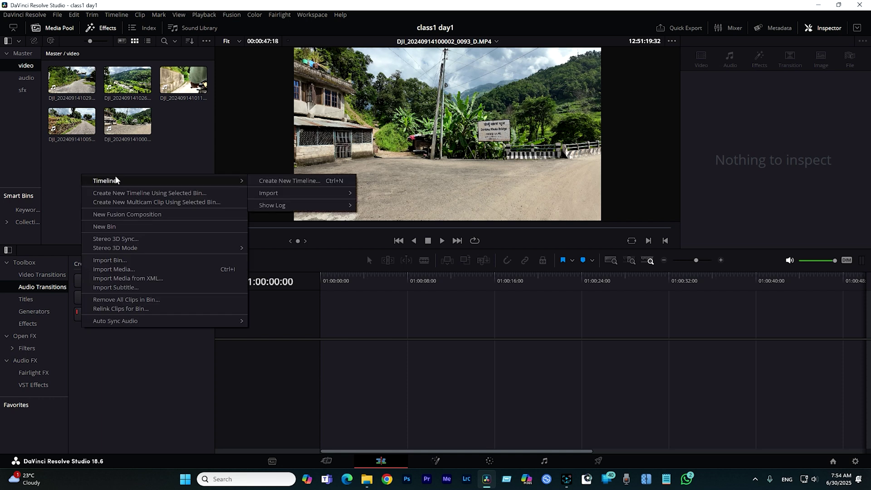
left_click(283, 181)
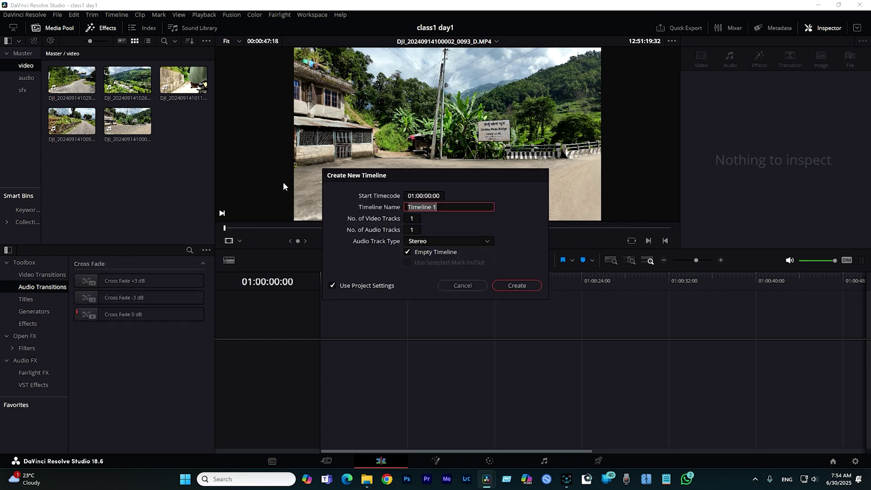
left_click(517, 286)
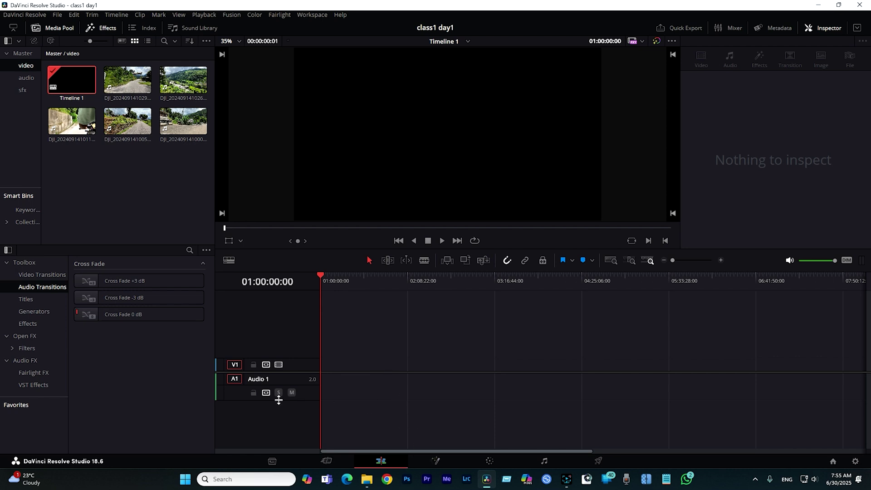
left_click_drag(138, 87, 352, 366)
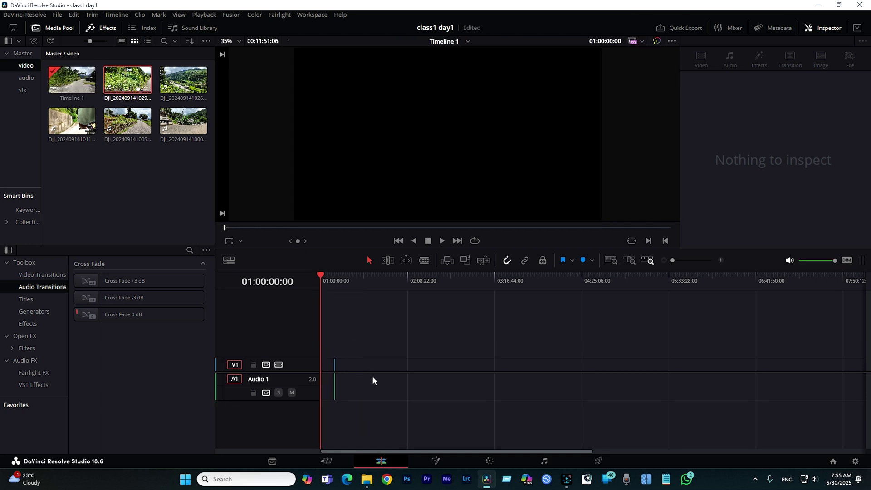
scroll(375, 377, "up", 5)
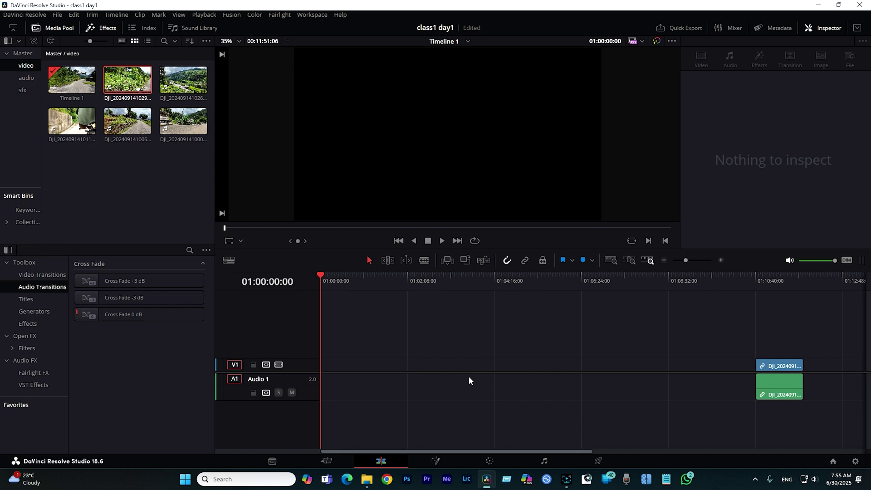
left_click(623, 366)
key("Delete")
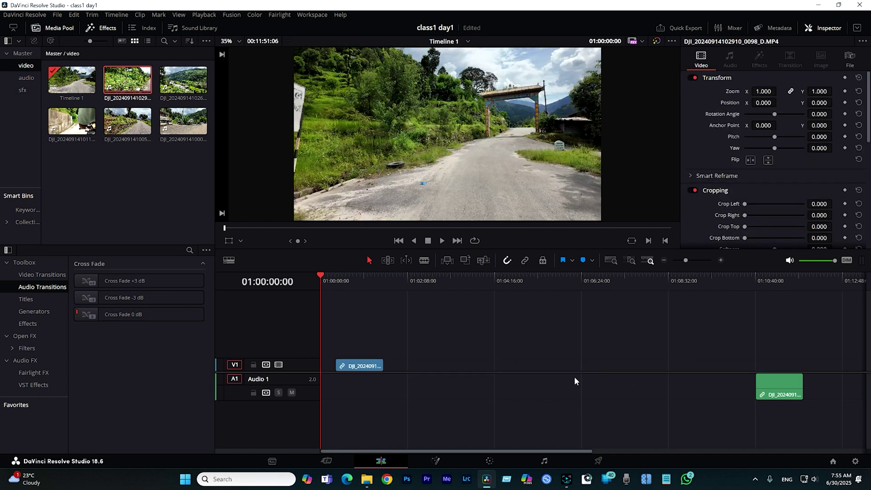
left_click(414, 377)
key("Delete")
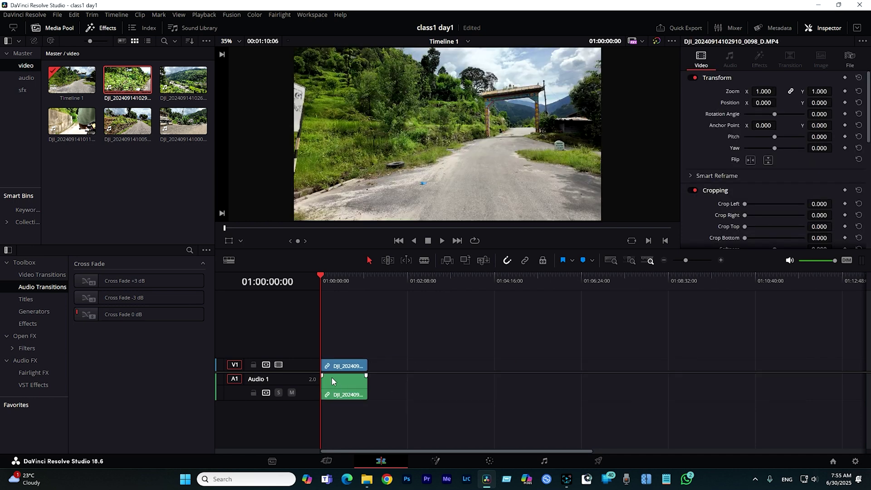
scroll(330, 305, "up", 2)
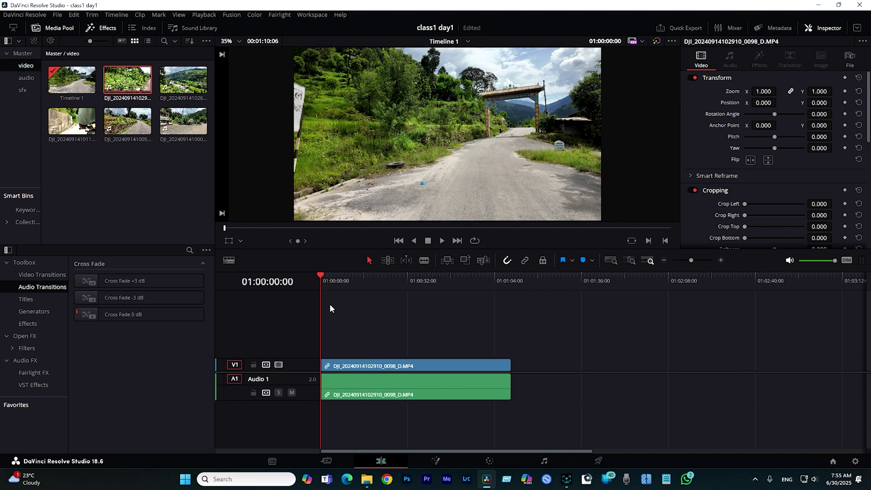
Examine the 0098 clip's linked video and audio parts on V1 and A1 at different timeline zoom levels
left_click(433, 369)
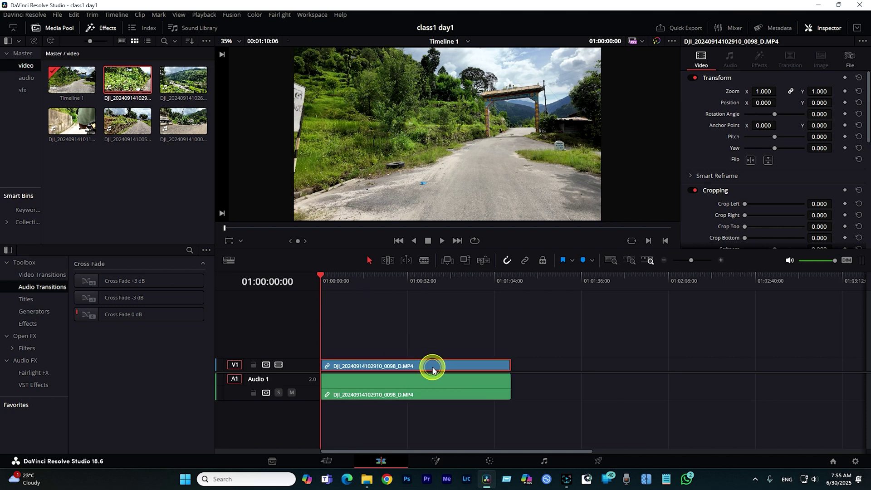
left_click(398, 393)
left_click(378, 369)
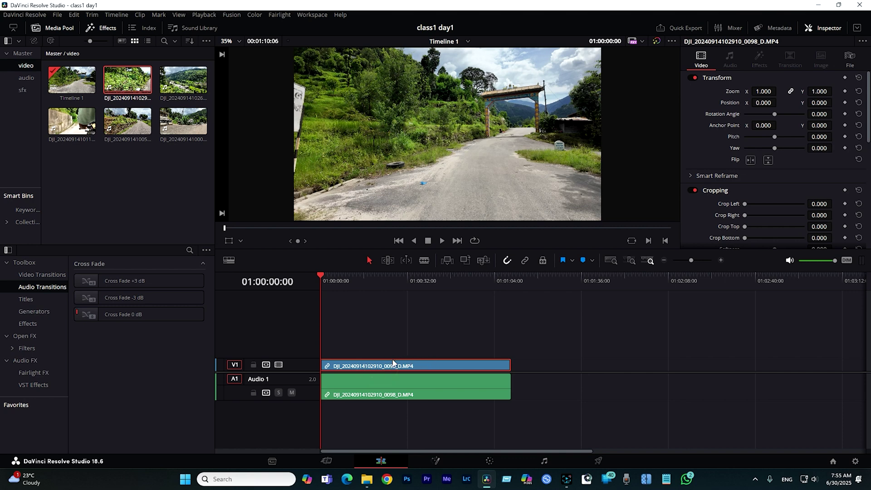
scroll(395, 361, "up", 1)
key("ctrl+minus")
key("ctrl+equal")
scroll(308, 365, "up", 4)
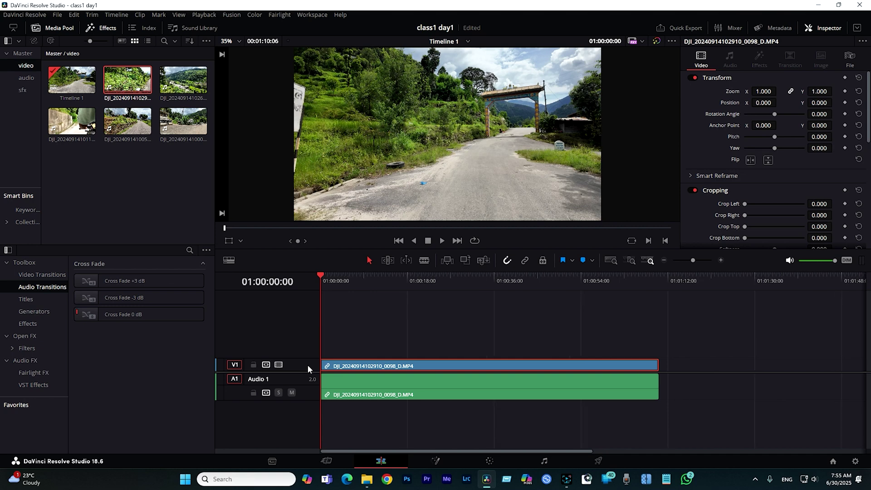
scroll(307, 364, "down", 4)
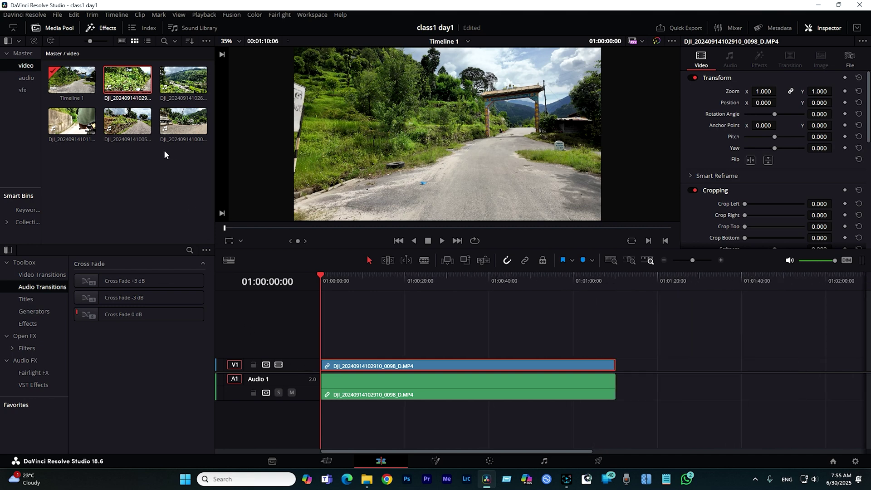
Preview the 0098 clip at several points along the timeline, finishing near its start, and deselect it
left_click(373, 274)
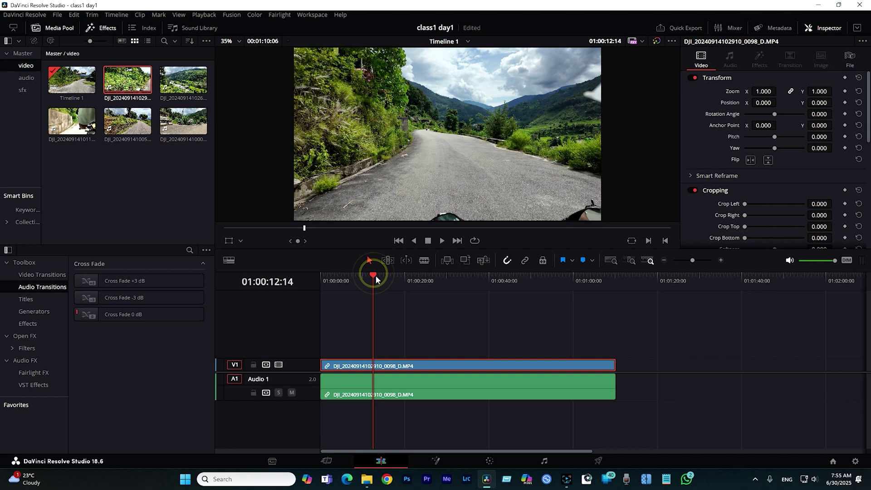
left_click(444, 278)
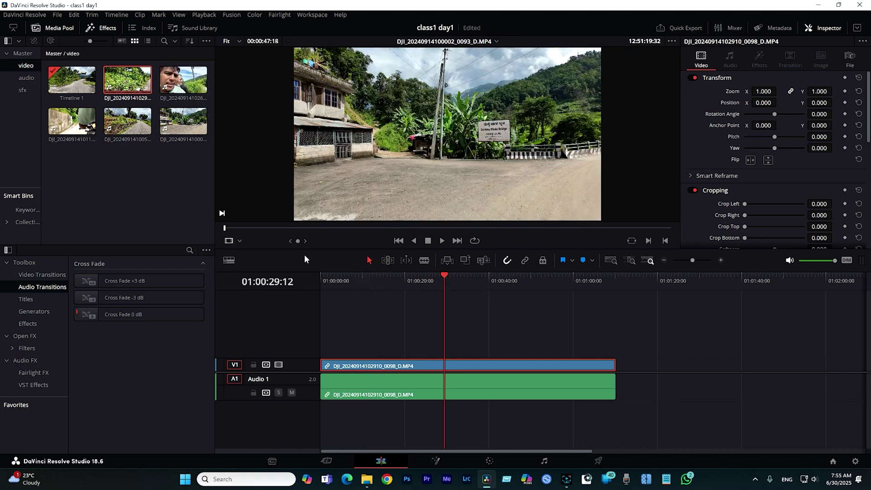
left_click(280, 310)
left_click_drag(342, 273, 396, 279)
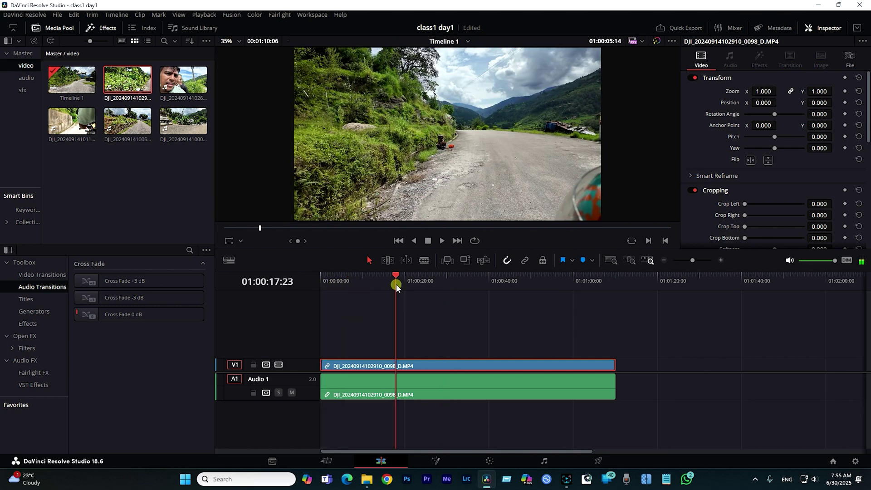
left_click(502, 277)
left_click(334, 275)
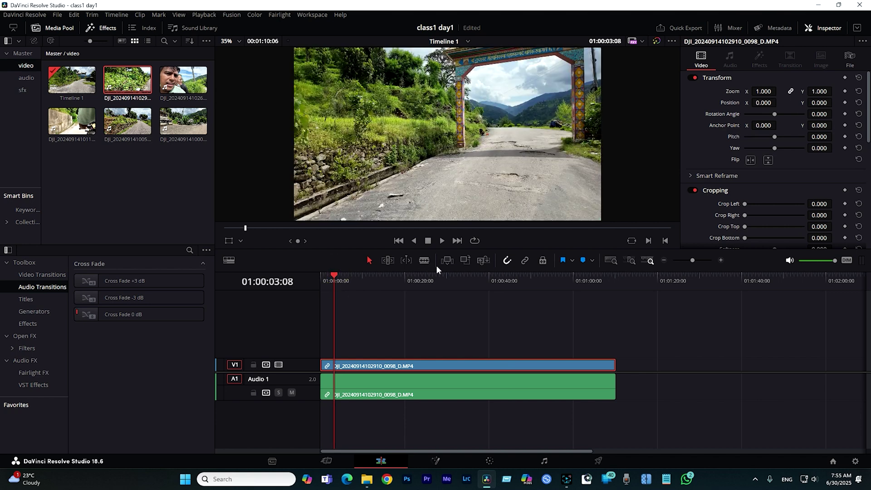
left_click(661, 337)
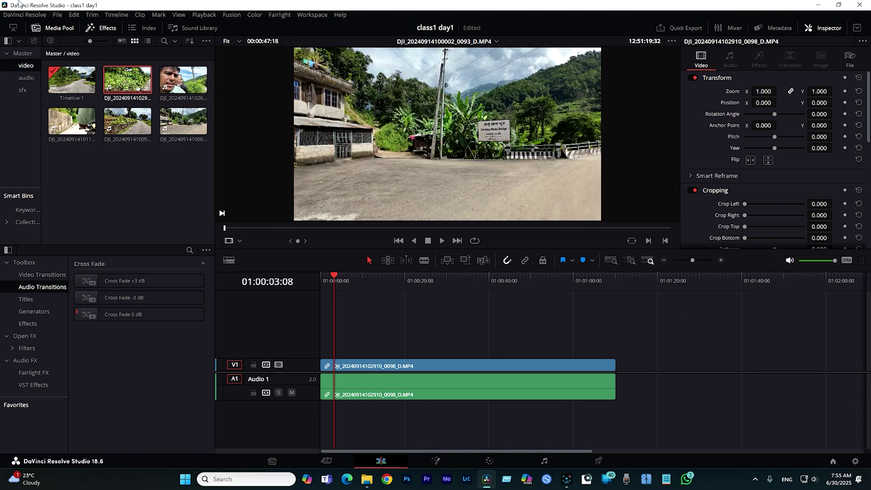
Change the keyboard customization preset to Adobe Premiere Pro, save it and close the dialog
left_click(42, 15)
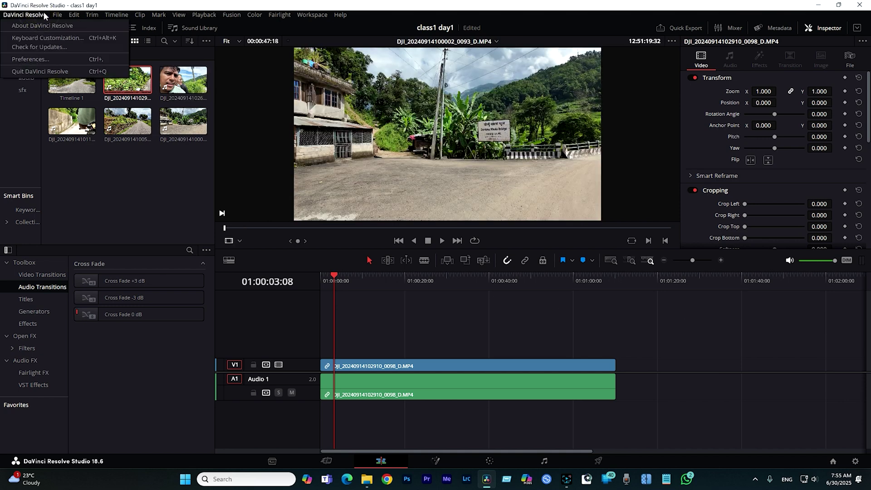
left_click(43, 35)
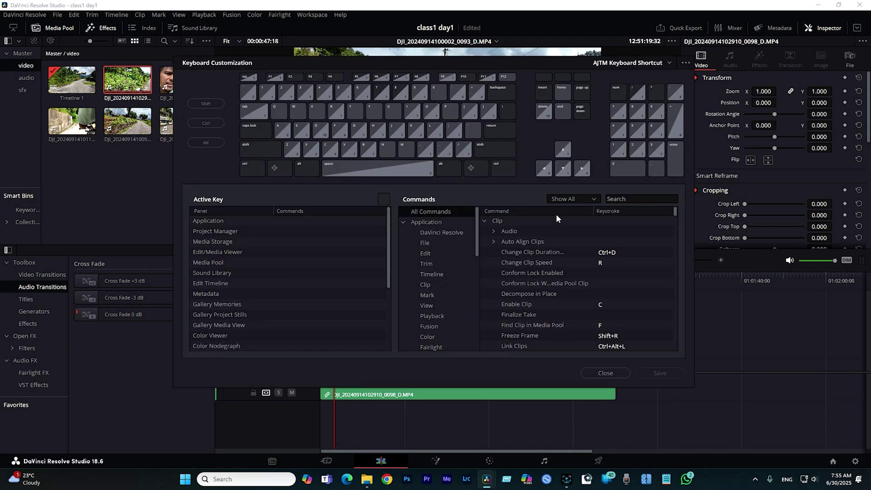
left_click(670, 63)
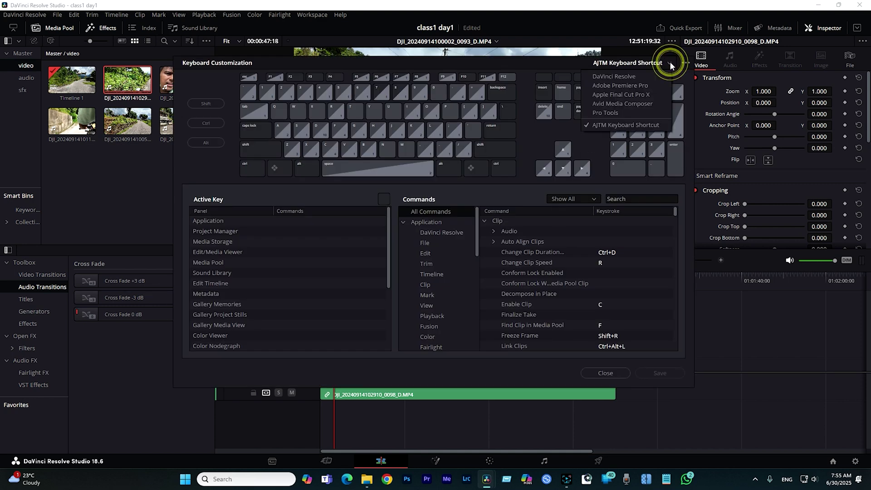
left_click(644, 86)
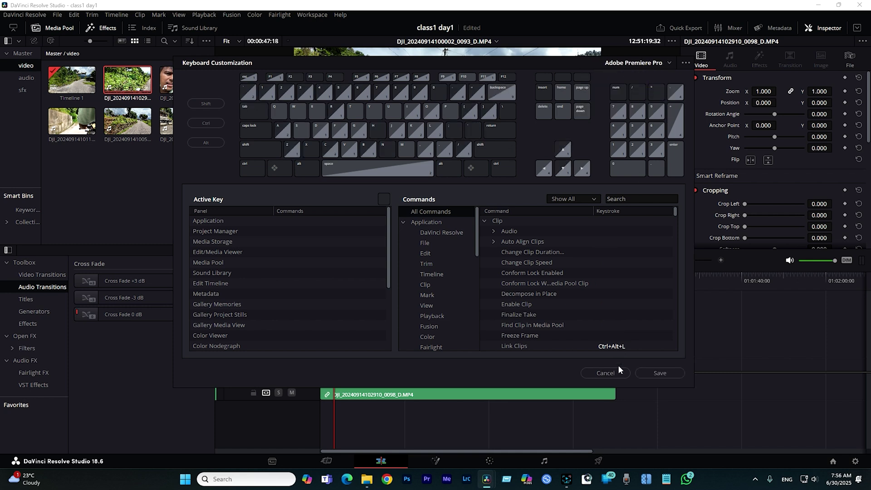
left_click(653, 373)
left_click(615, 372)
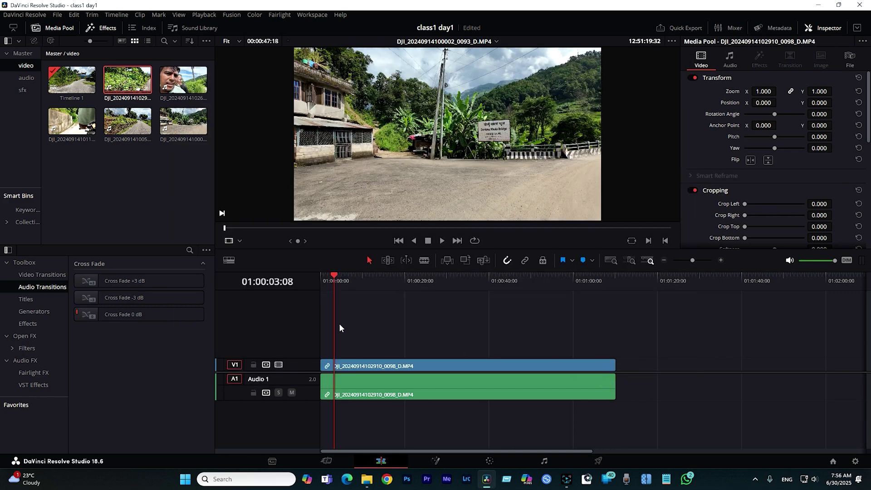
Return the playhead to the start of Timeline 1 at 01:00:00:00, leaving the timeline clip deselected
left_click(336, 366)
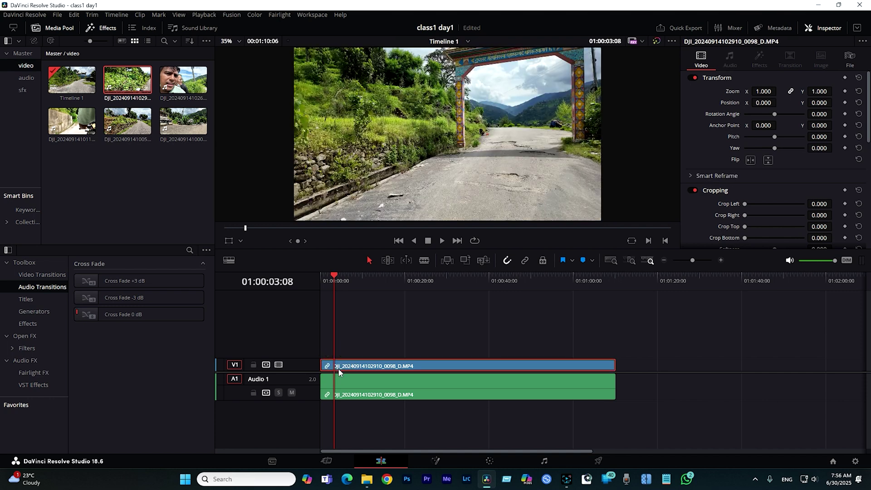
left_click(355, 329)
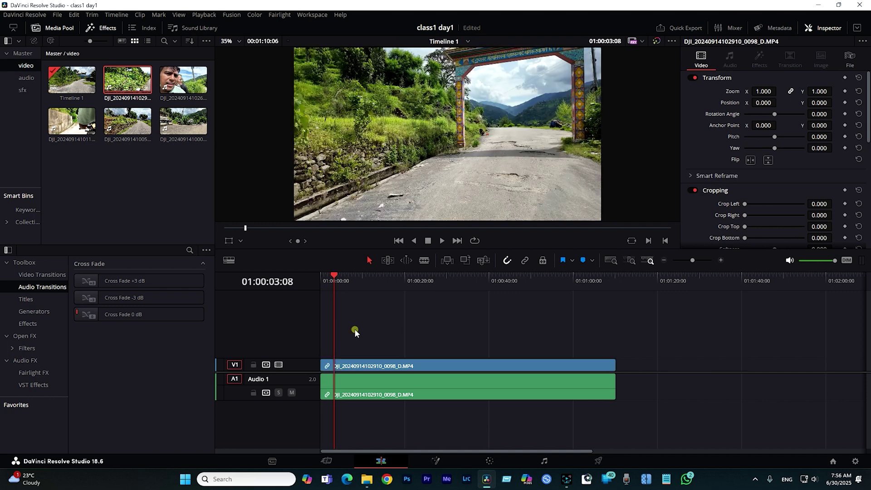
left_click_drag(333, 276, 284, 276)
left_click(120, 71)
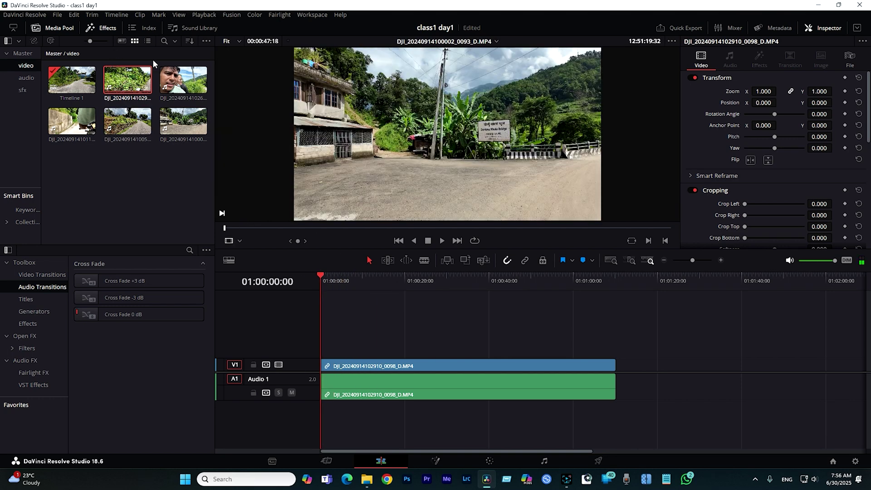
Examine the available keyboard customization presets and the keystrokes listed for the Clip and Color commands
left_click(58, 15)
left_click(34, 16)
left_click(34, 17)
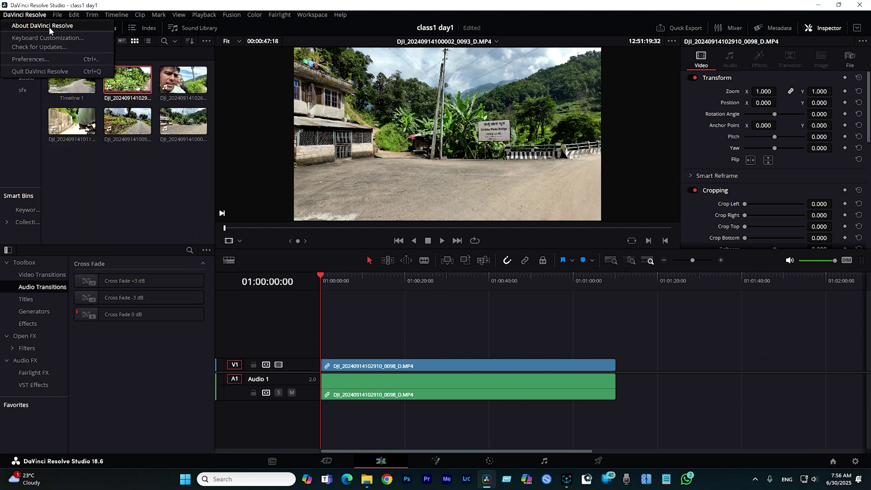
left_click(46, 40)
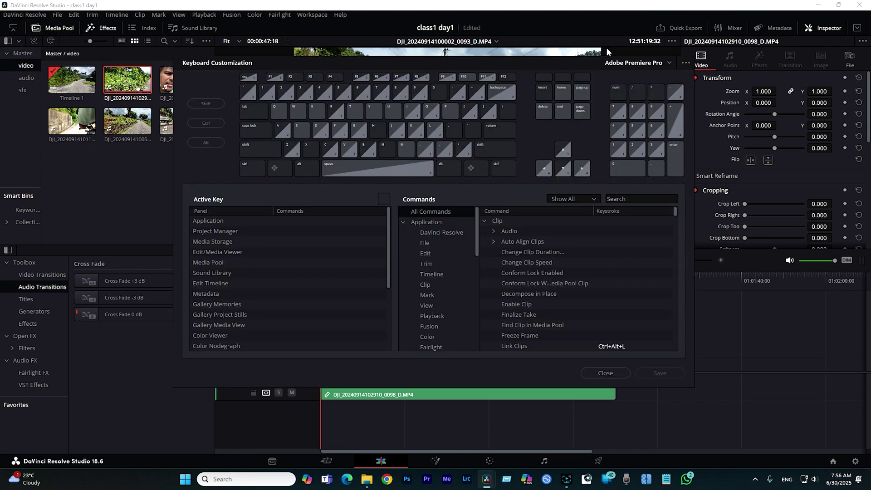
left_click(670, 63)
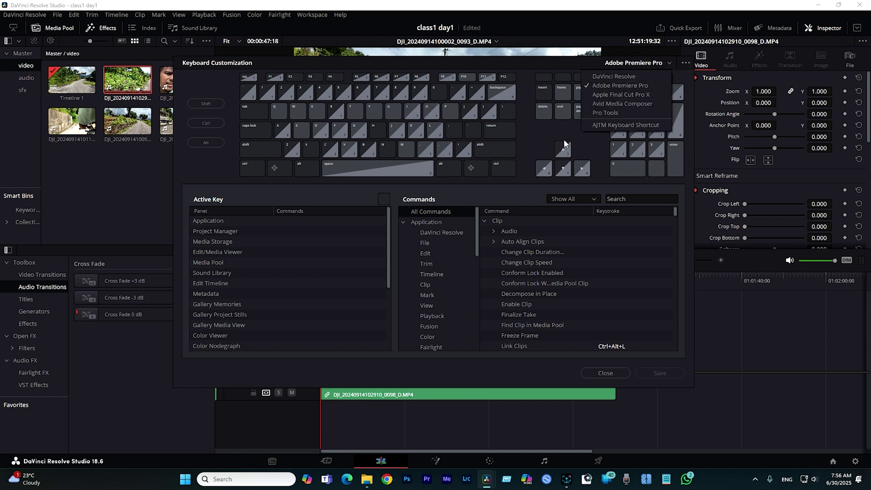
left_click(536, 133)
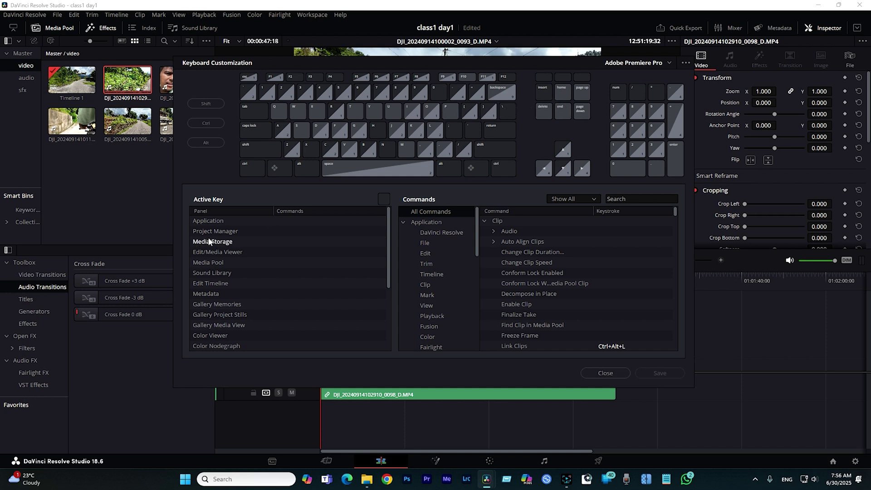
scroll(554, 247, "down", 10)
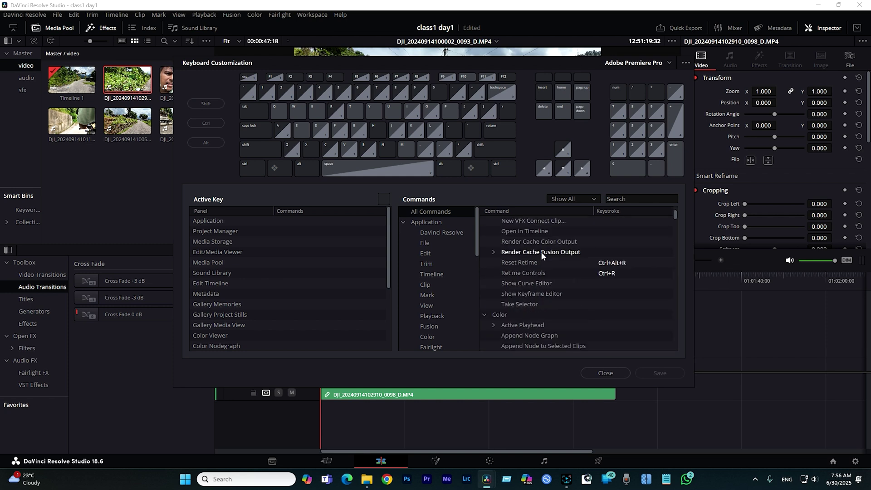
scroll(543, 253, "up", 1)
scroll(594, 276, "down", 2)
scroll(596, 276, "down", 2)
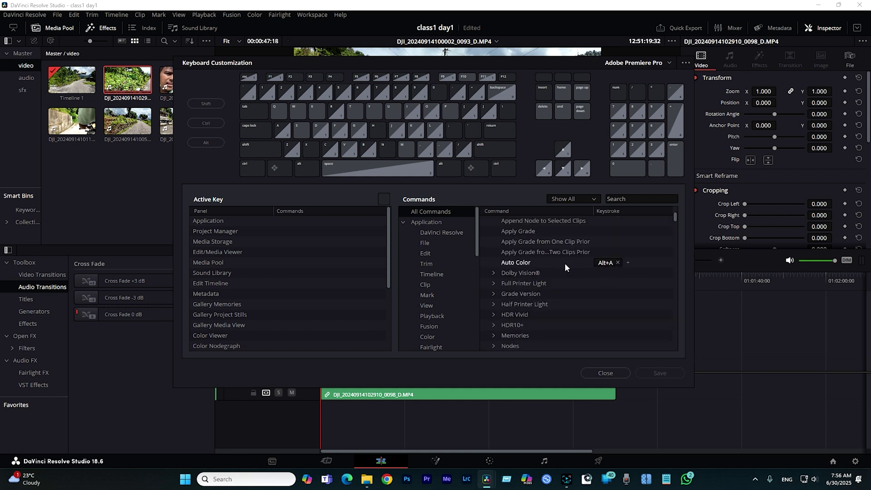
scroll(577, 276, "up", 4)
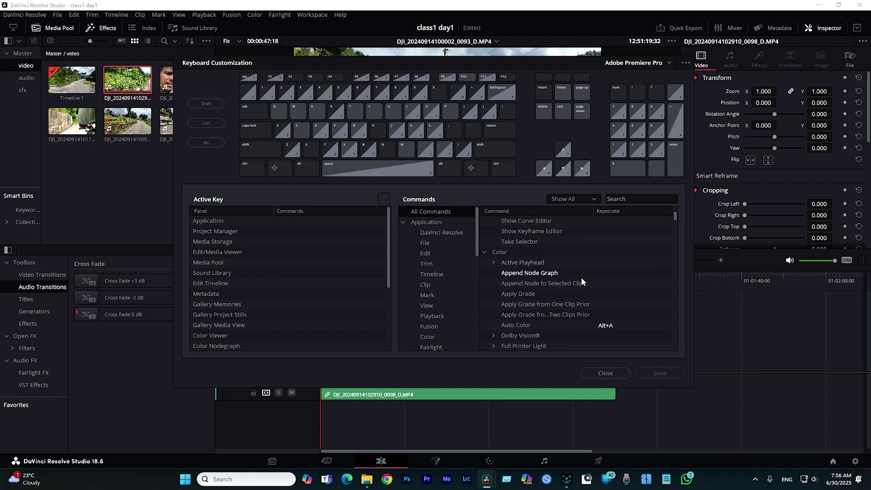
Import the "Keyboard Shortcut" text file from Local Disk (D:) as the keyboard preset and close the customization dialog
left_click(669, 63)
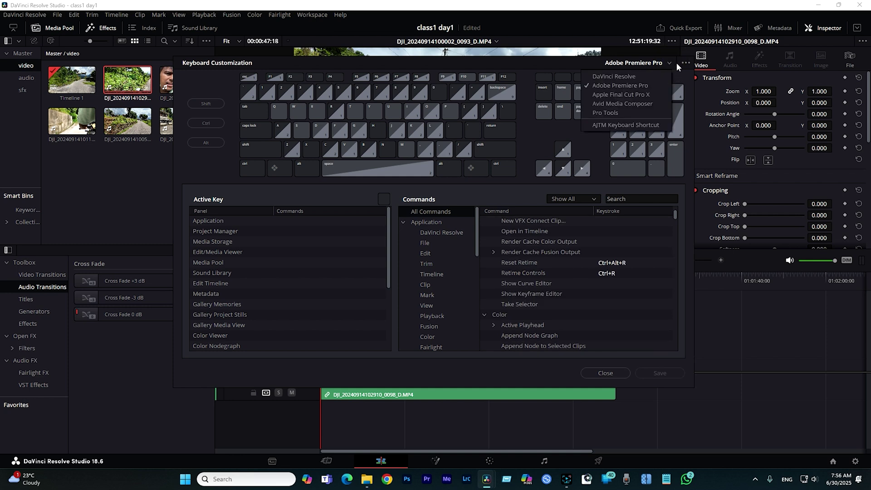
left_click(683, 62)
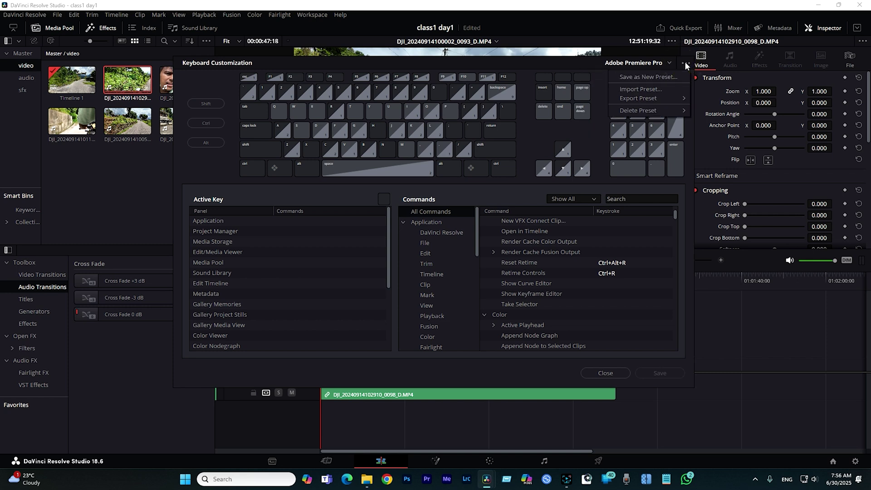
left_click(663, 85)
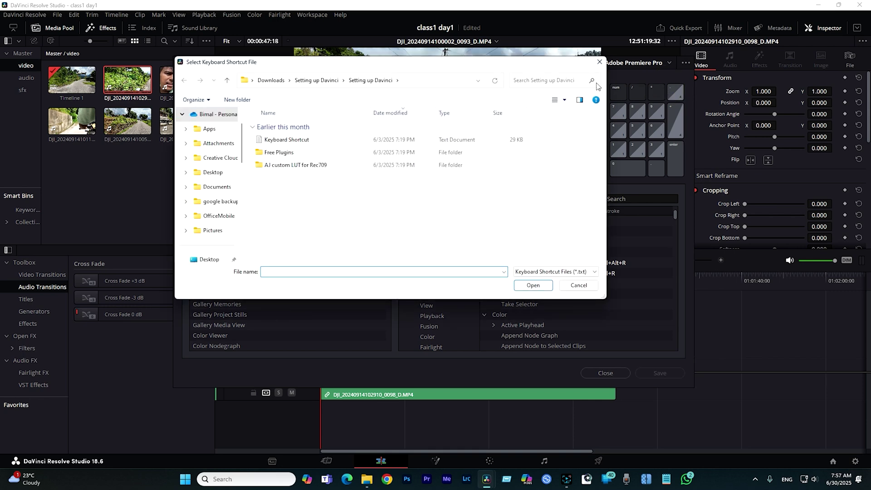
scroll(213, 204, "down", 5)
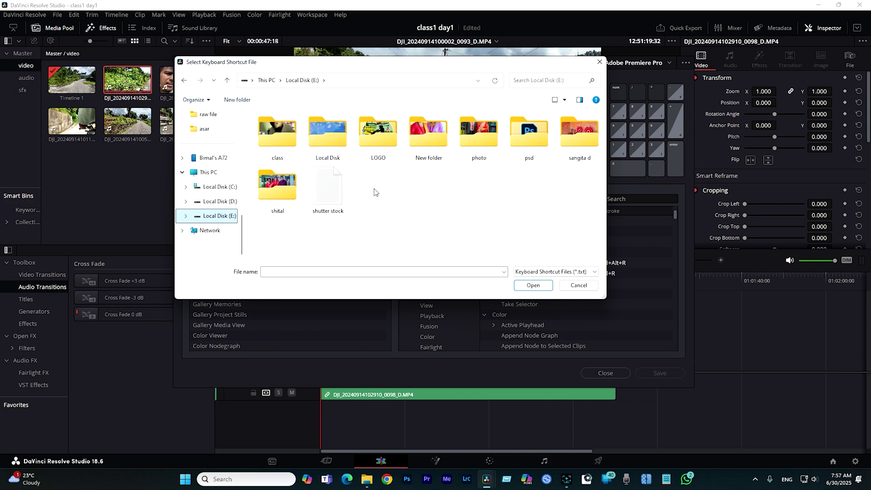
left_click(205, 202)
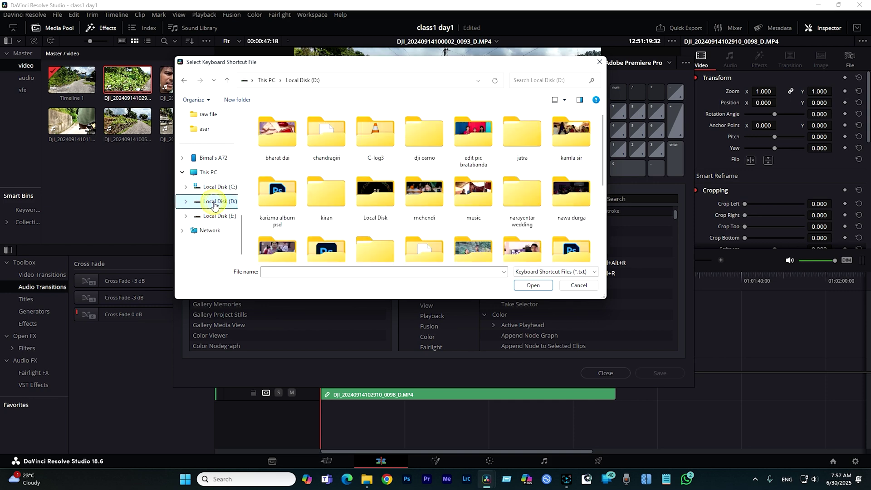
scroll(293, 197, "down", 3)
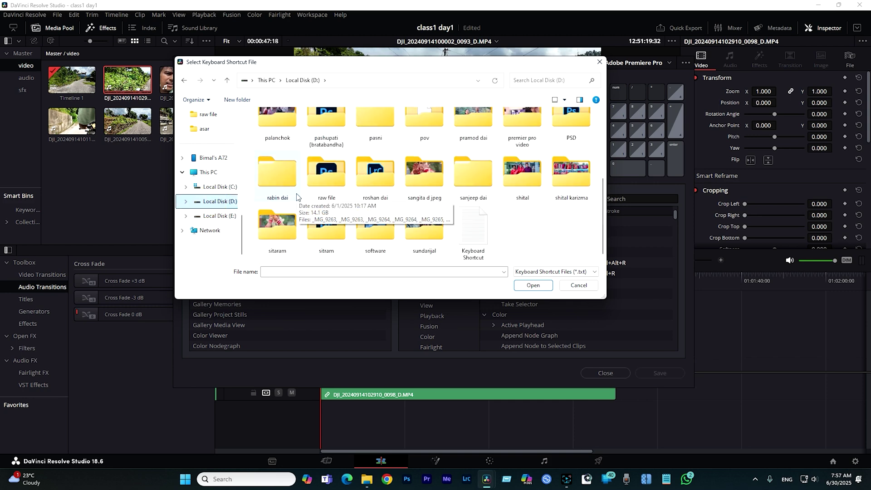
left_click(472, 239)
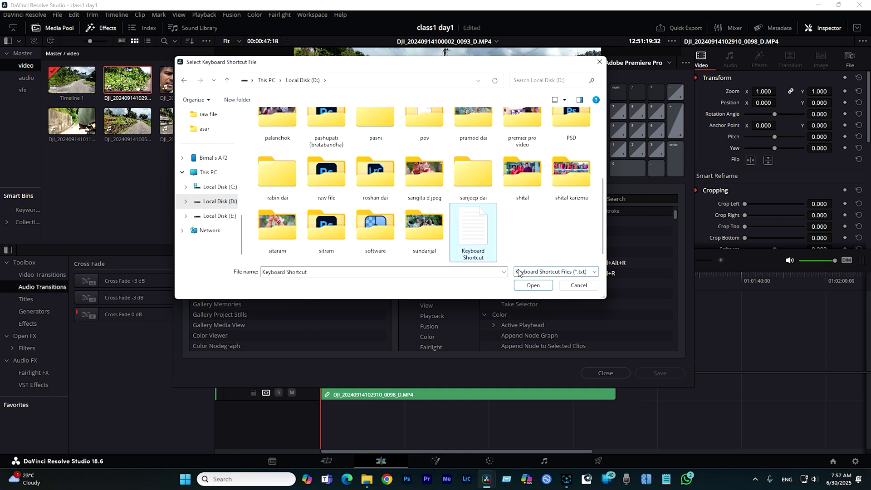
left_click(524, 286)
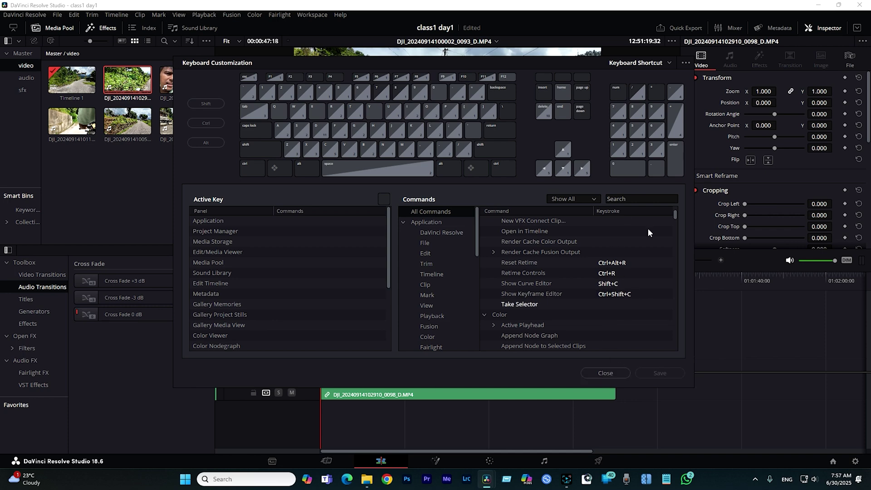
left_click(617, 373)
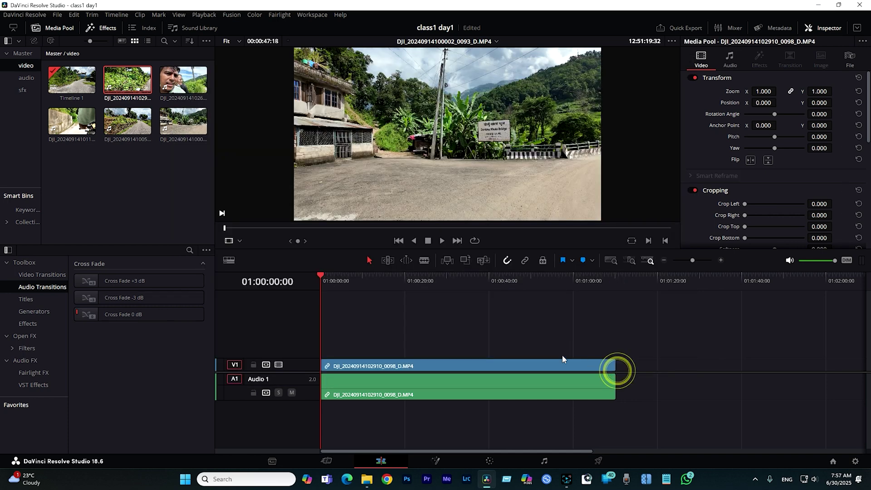
Try splitting the 0098 clip at 01:00:09:01, undo the split and return the playhead to the timeline start
left_click(358, 276)
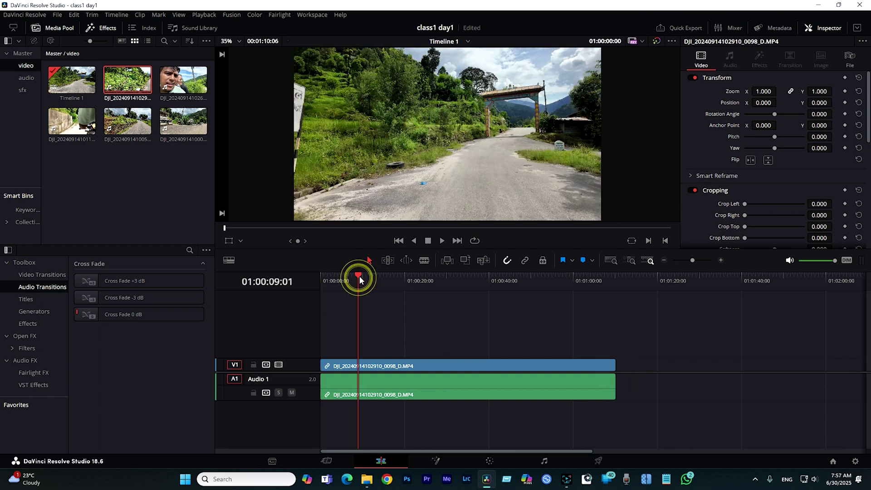
key("ctrl+b")
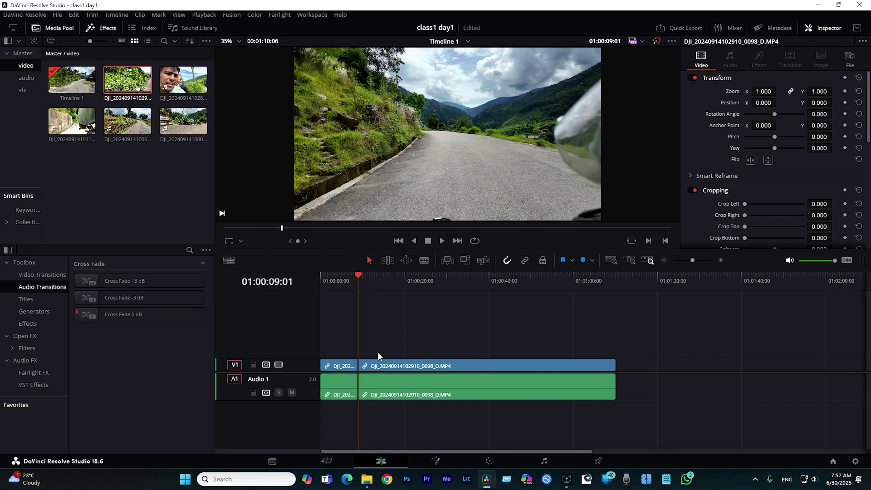
left_click_drag(359, 274, 307, 271)
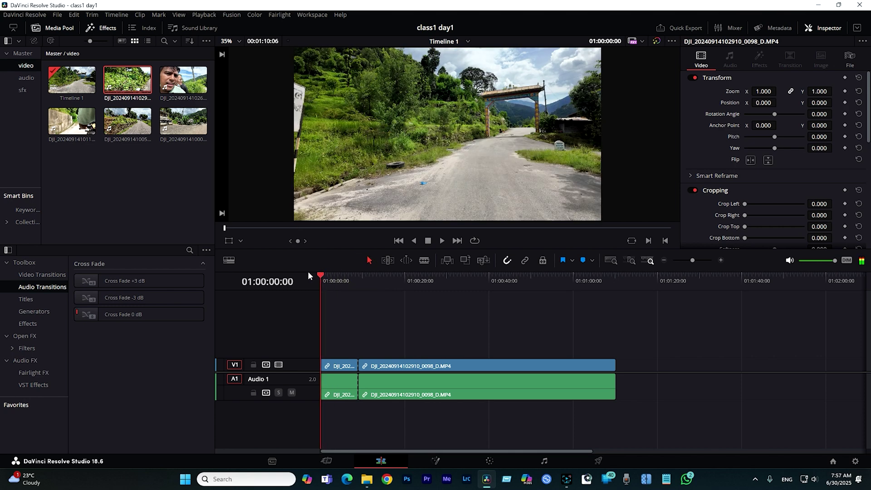
key("ctrl+z")
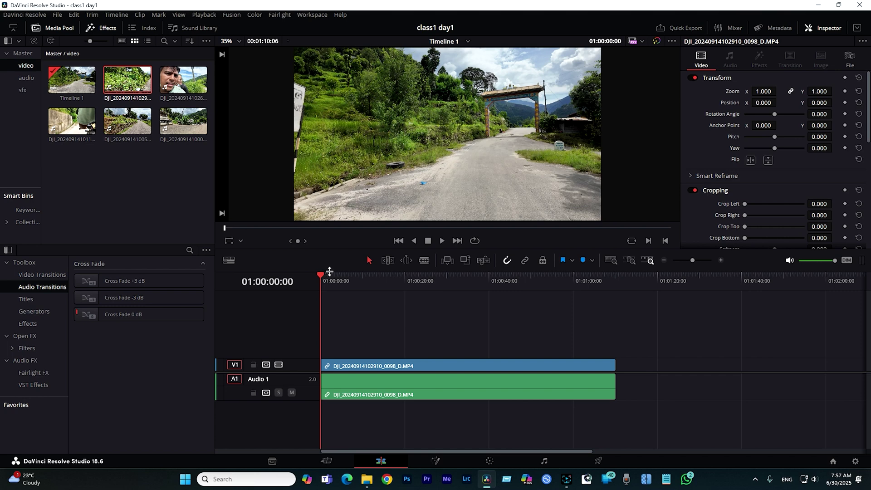
left_click(337, 275)
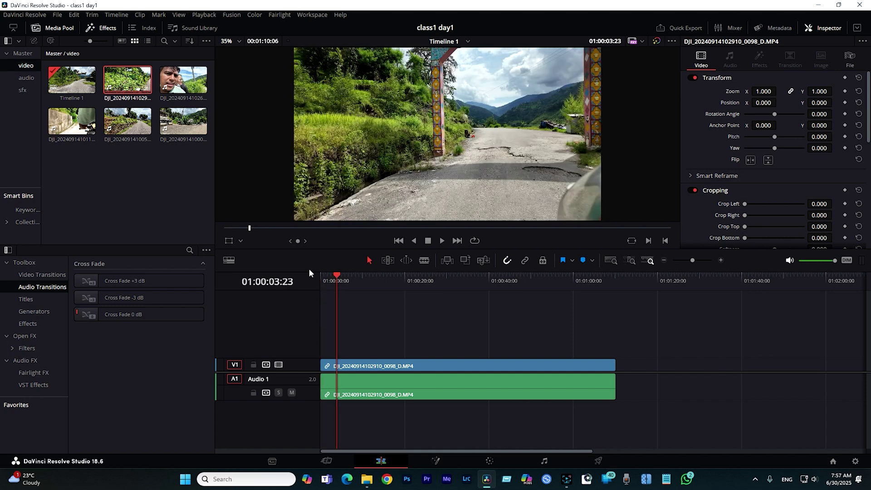
left_click_drag(336, 274, 305, 277)
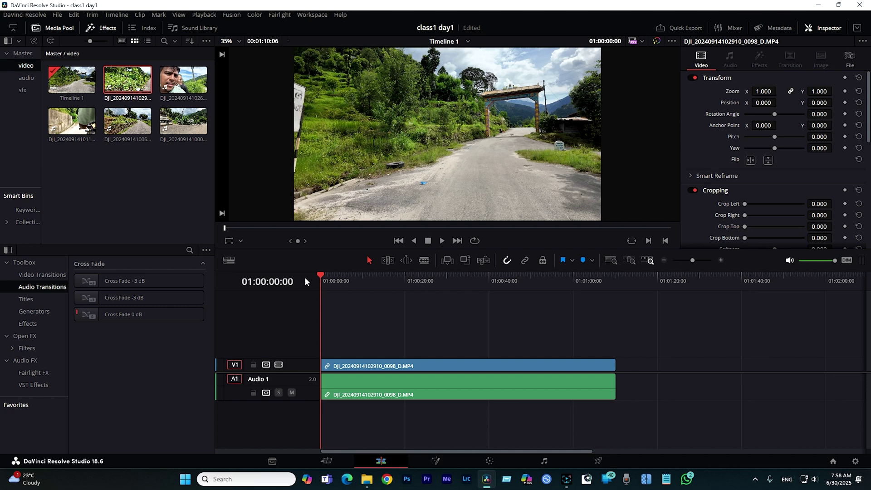
Split the 0098 clip's linked video and audio at 01:00:04:07
mouse_move(340, 278)
left_mouse_down()
mouse_move(329, 280)
mouse_move(338, 279)
left_mouse_up()
key("ctrl+b")
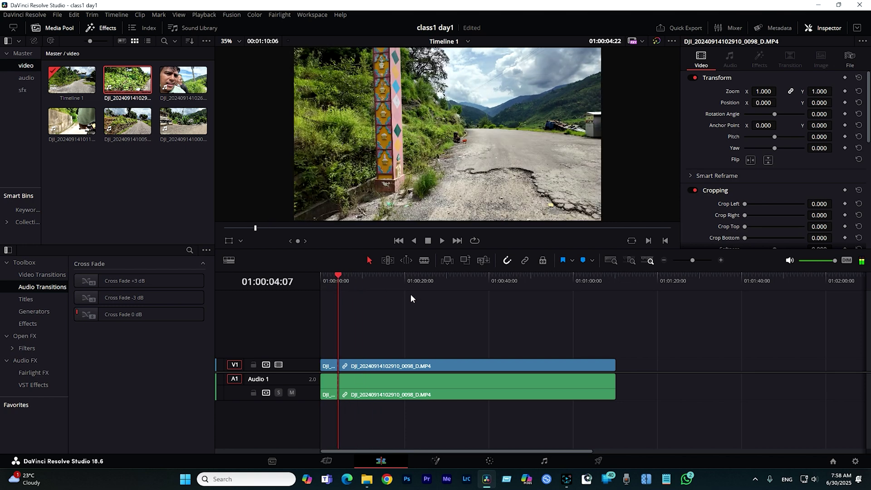
Try ripple trimming the second segment's start and its end to 01:00:08:07, undoing each trim
left_click_drag(337, 277, 355, 273)
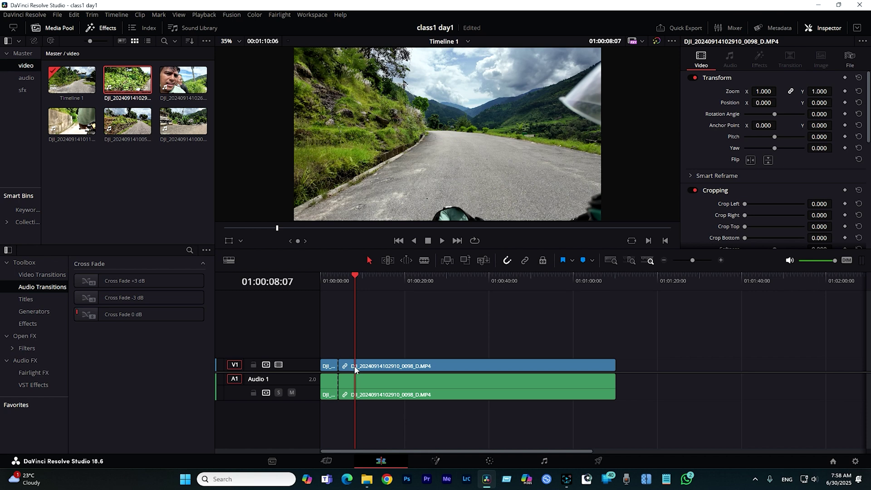
key("ctrl+shift+bracketleft")
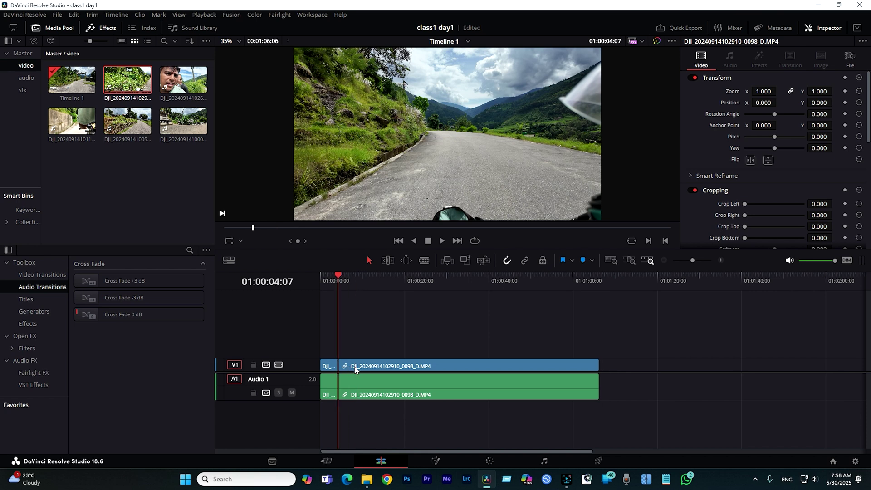
key("ctrl+z")
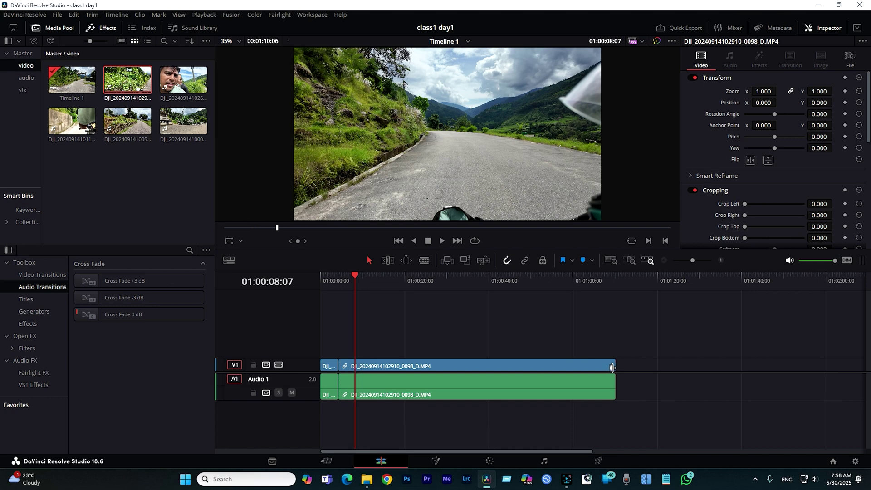
key("ctrl+shift+]")
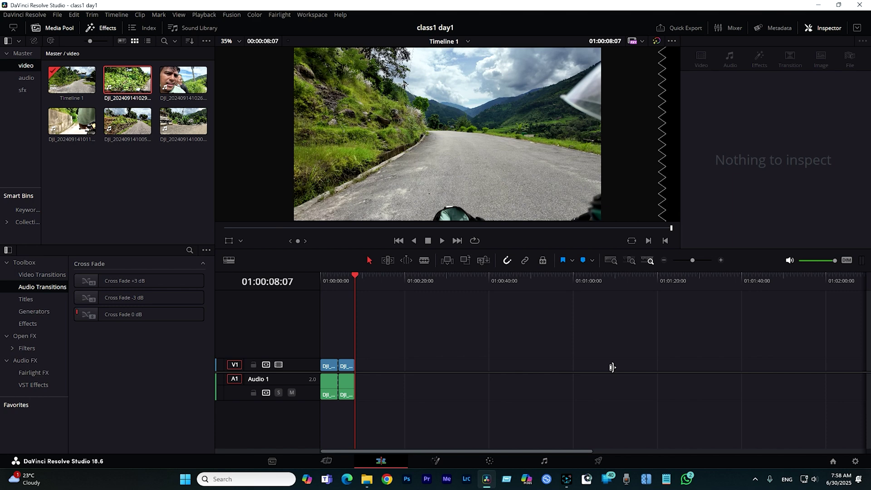
key("ctrl+z")
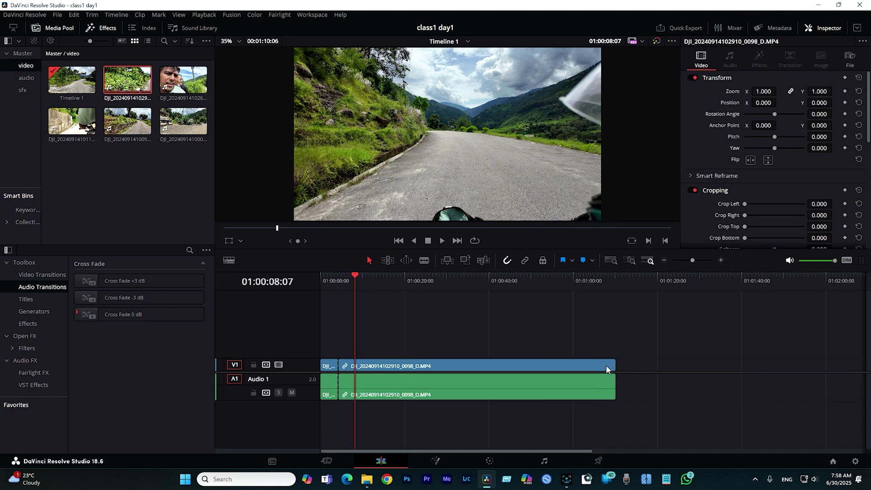
Try deleting the short first segment's video and audio together, leaving a gap at the timeline start, and undo the deletion
scroll(565, 364, "up", 2)
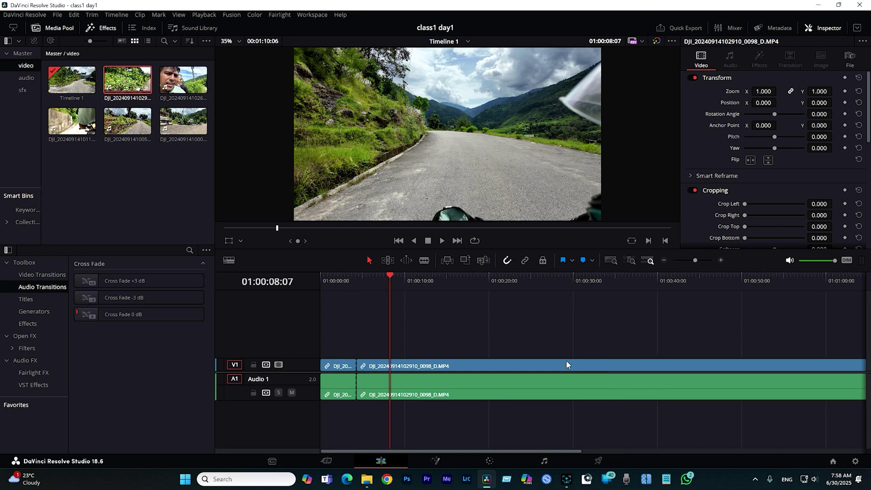
scroll(566, 361, "down", 3)
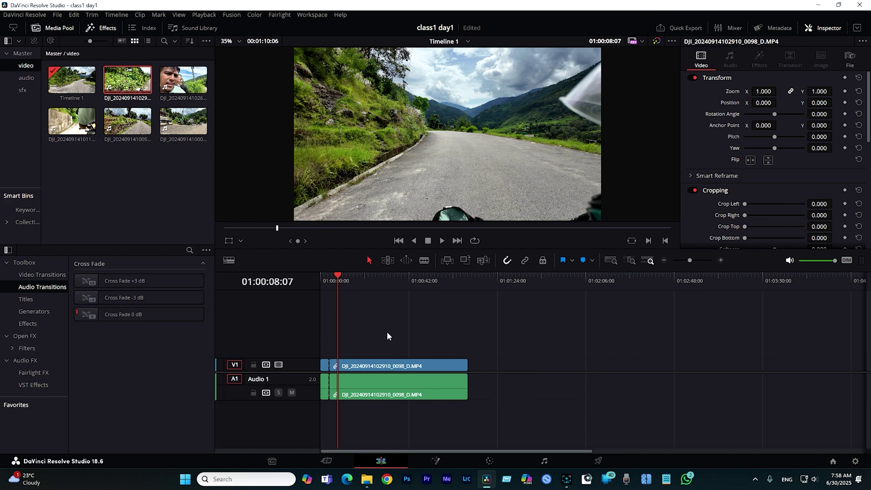
left_click_drag(326, 277, 321, 274)
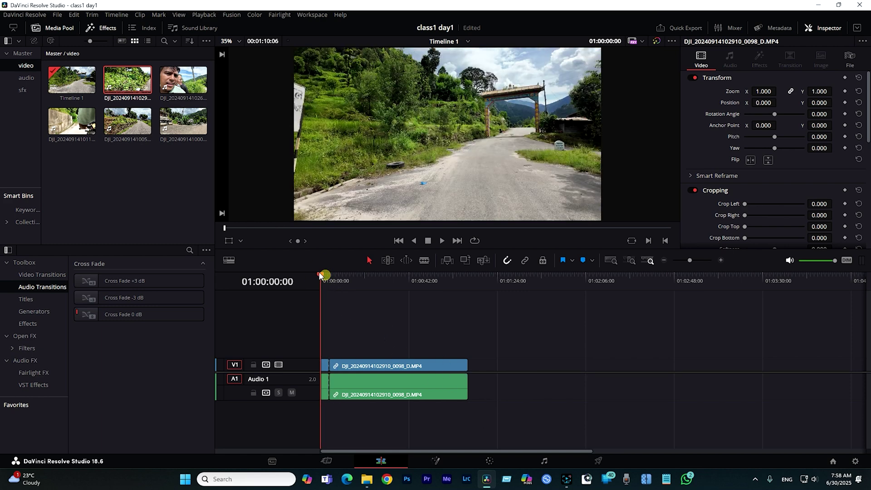
key("Down")
key("Up")
left_click(325, 351)
left_click_drag(324, 352, 318, 410)
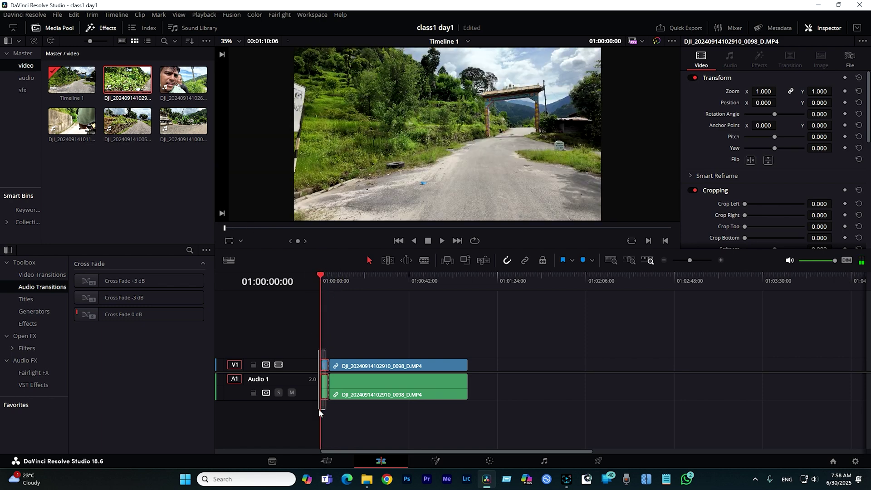
key("BackSpace")
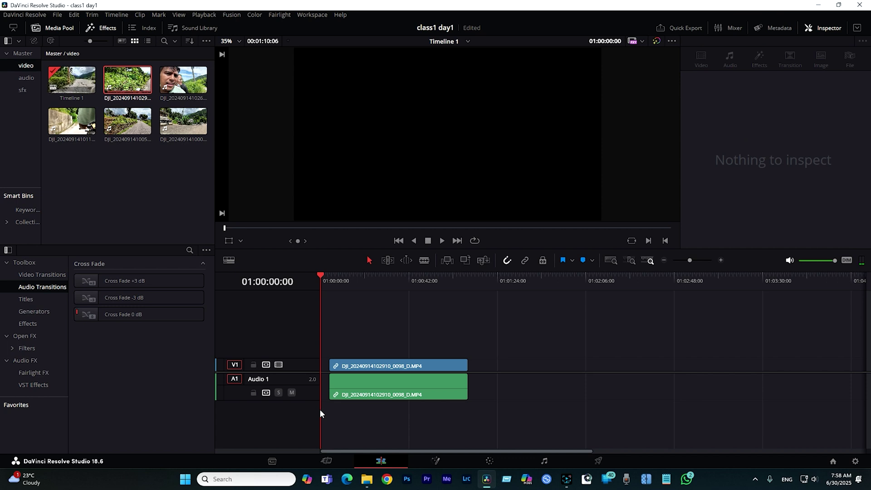
key("ctrl+z")
Delete only the video part of the short first segment on V1, leaving its audio on A1
left_click(324, 365)
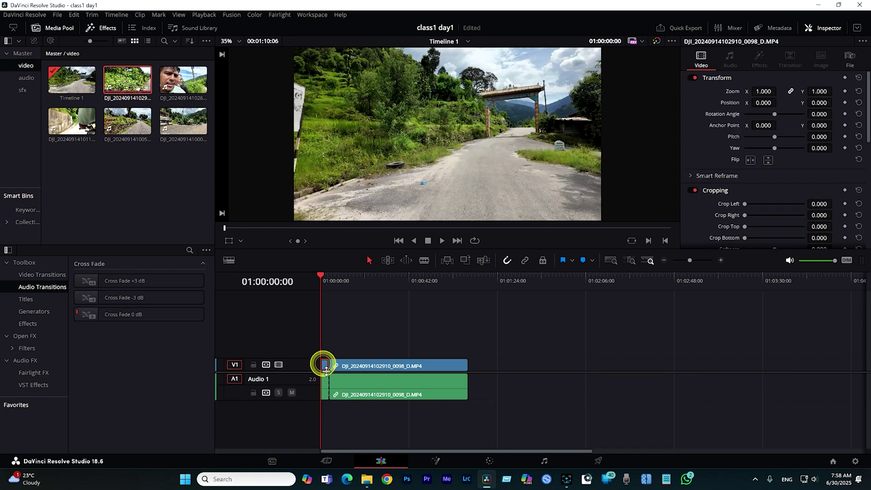
key("BackSpace")
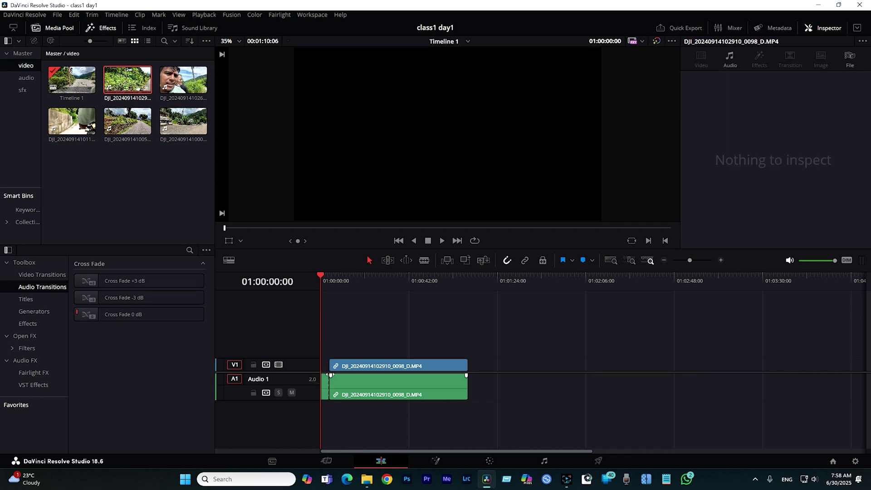
Undo the first segment's video deletion, then try deleting only its audio on A1 and undo that deletion
key("space")
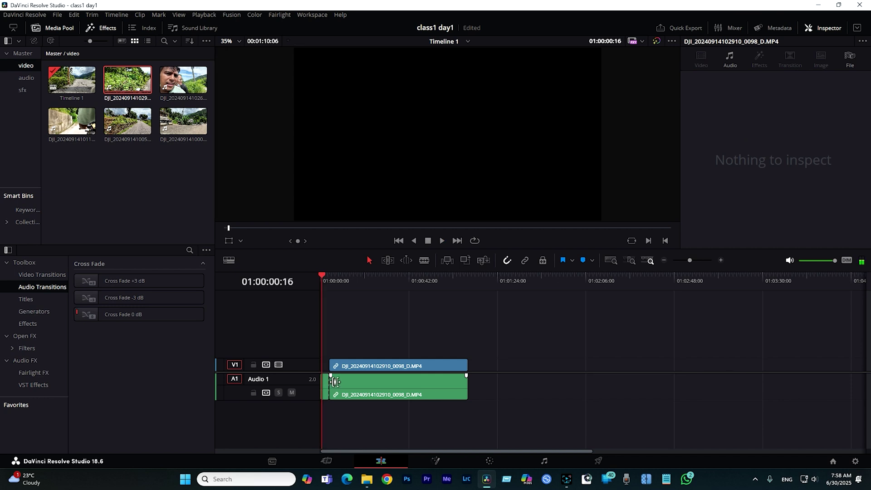
left_click_drag(332, 385, 326, 384)
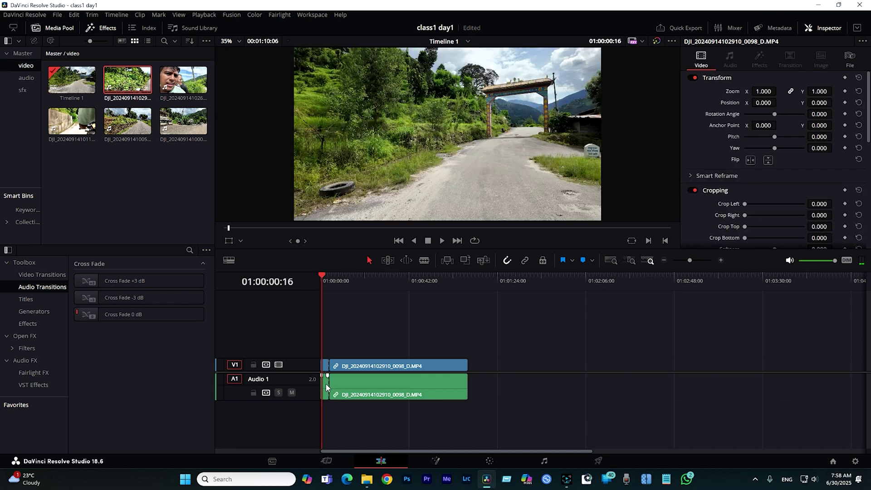
left_click(326, 384)
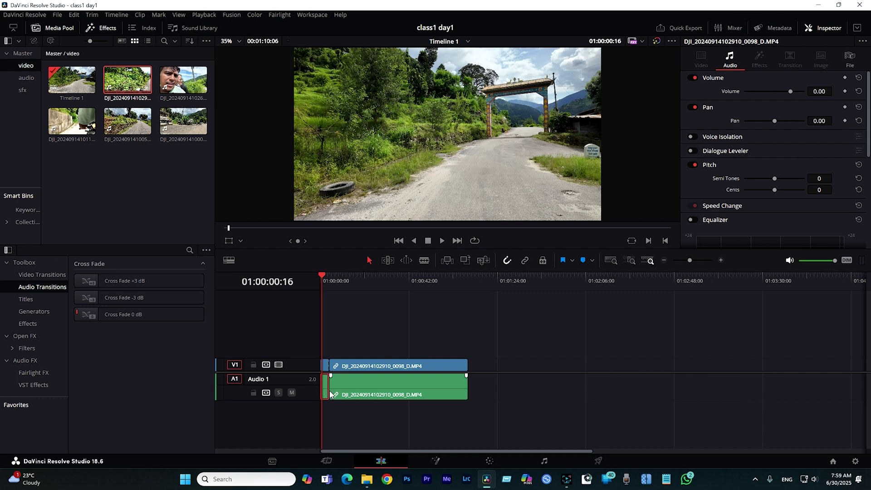
key("Delete")
key("ctrl+z")
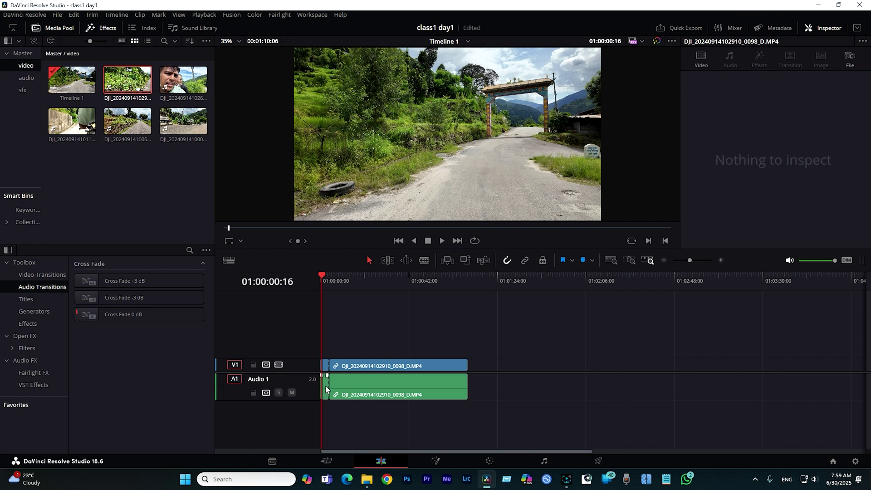
Split the second segment's linked video and audio at 01:00:24:23
left_click(372, 280)
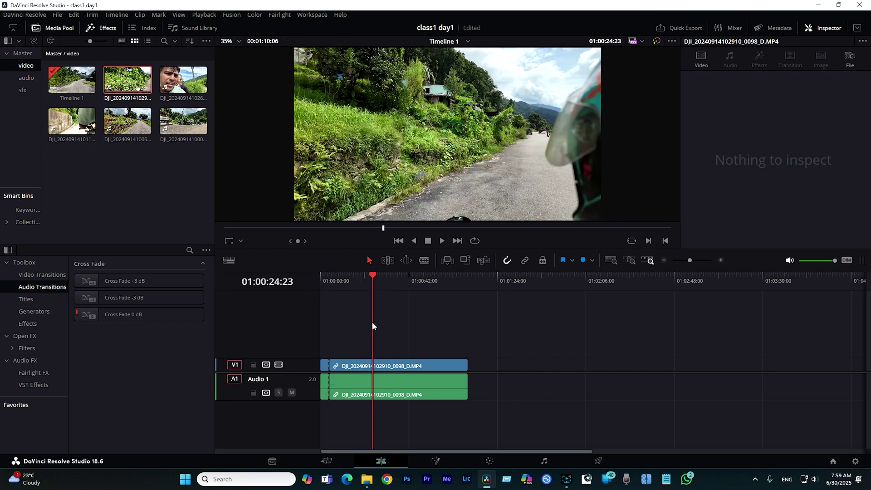
key("ctrl+b")
Try ripple deleting the middle segment's video and audio together, closing the gap, and undo the deletion
left_click(351, 278)
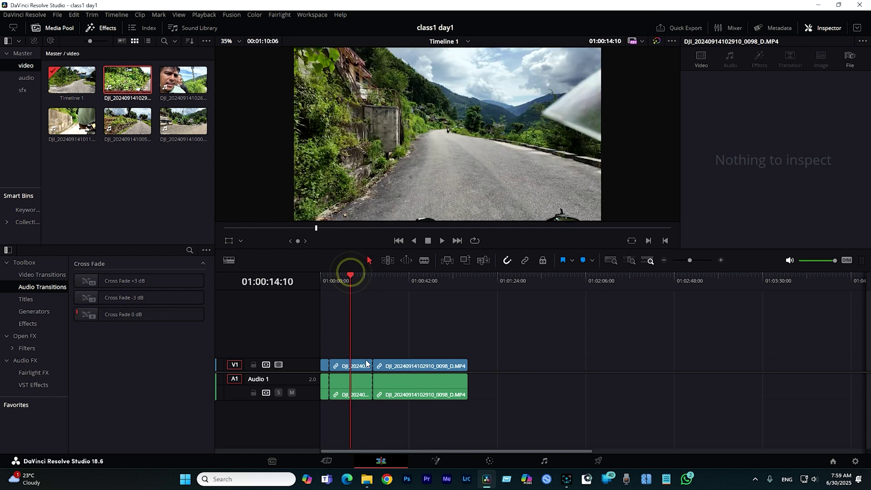
left_click_drag(357, 345, 359, 387)
key("Delete")
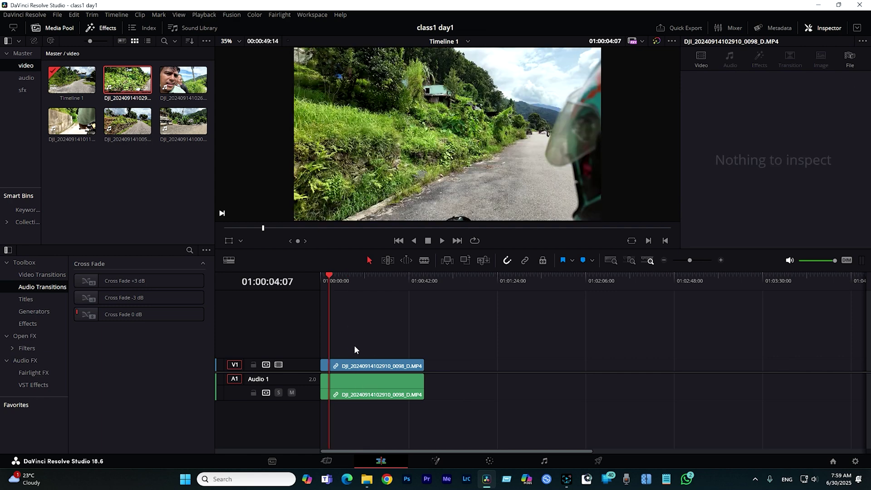
key("ctrl+z")
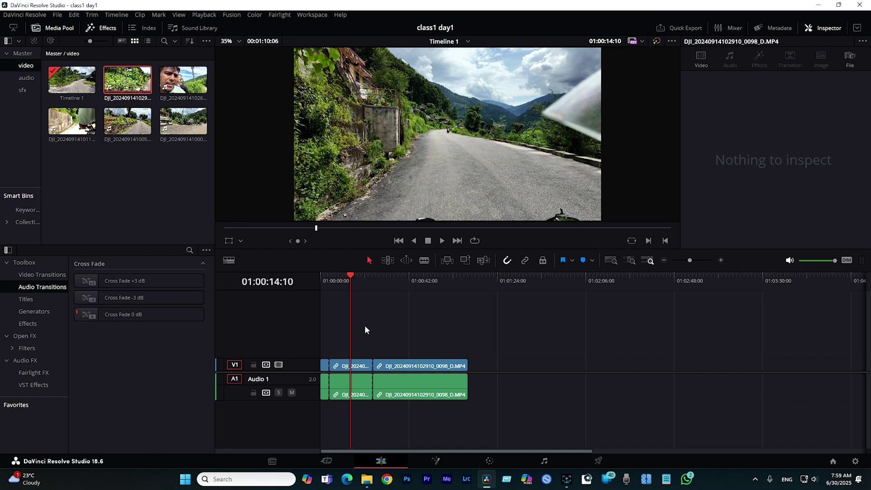
Play the opening of the timeline briefly, zoom in on the three segments and return the playhead to 01:00:00:00
left_click_drag(338, 275, 316, 274)
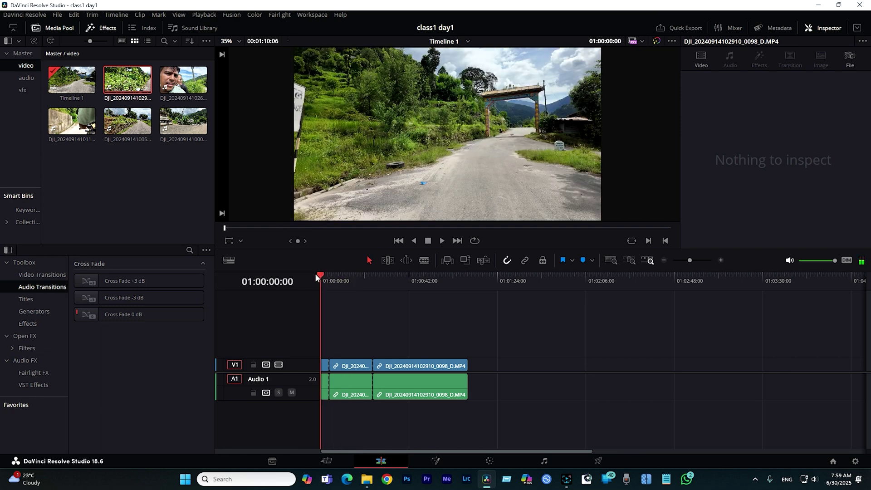
key("space")
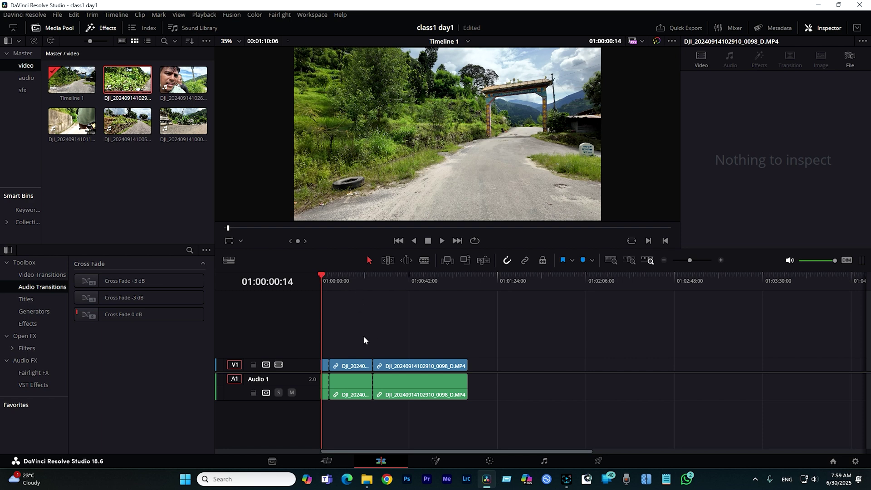
key("ctrl+equal")
key("ctrl+minus")
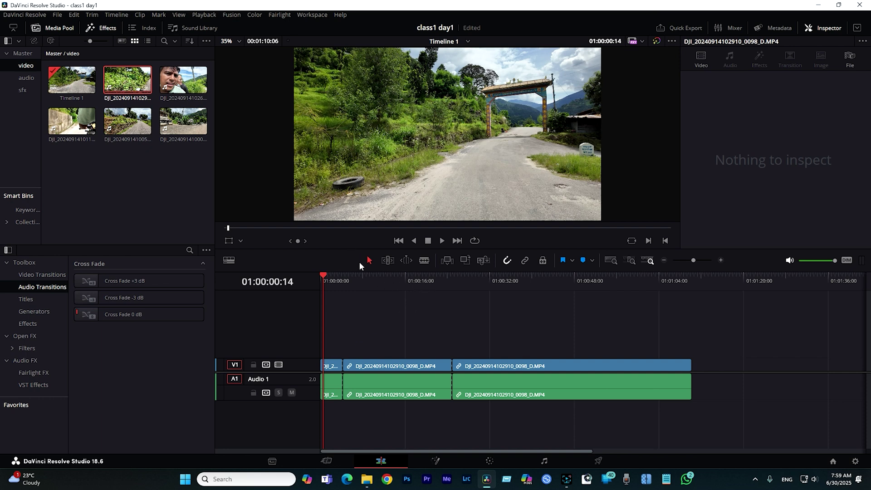
left_click(344, 276)
left_click_drag(343, 278, 292, 305)
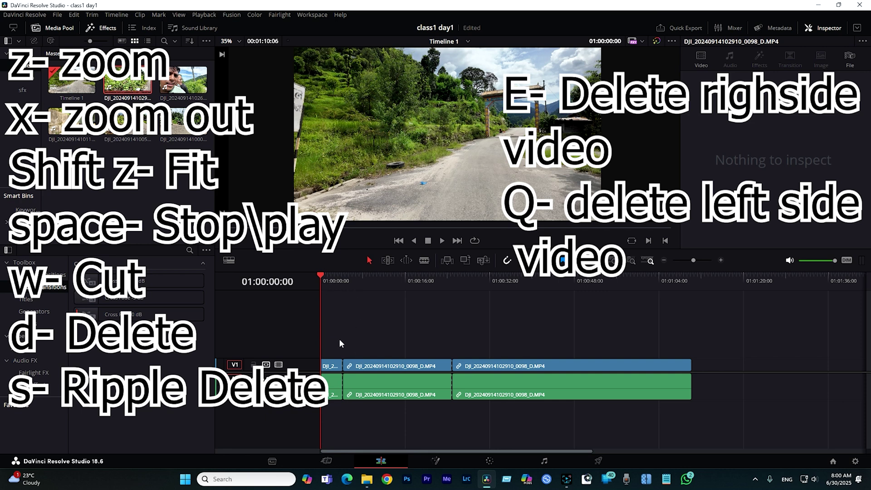
left_click(388, 277)
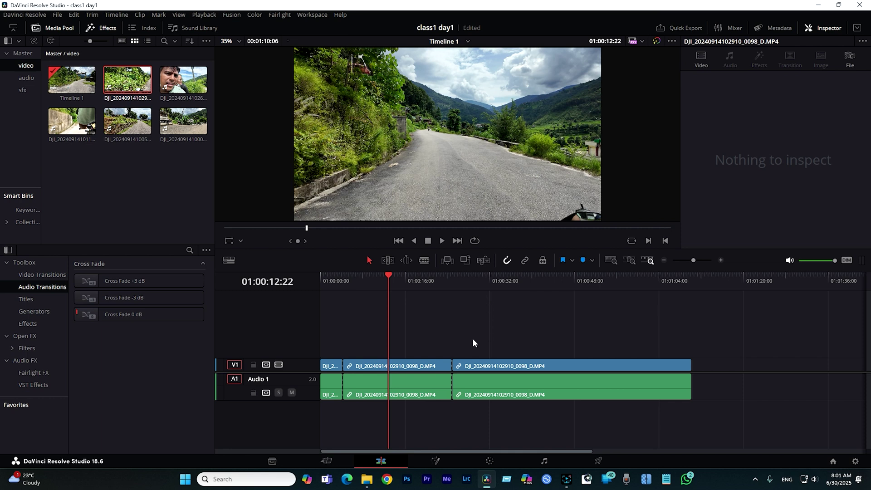
left_click(539, 393)
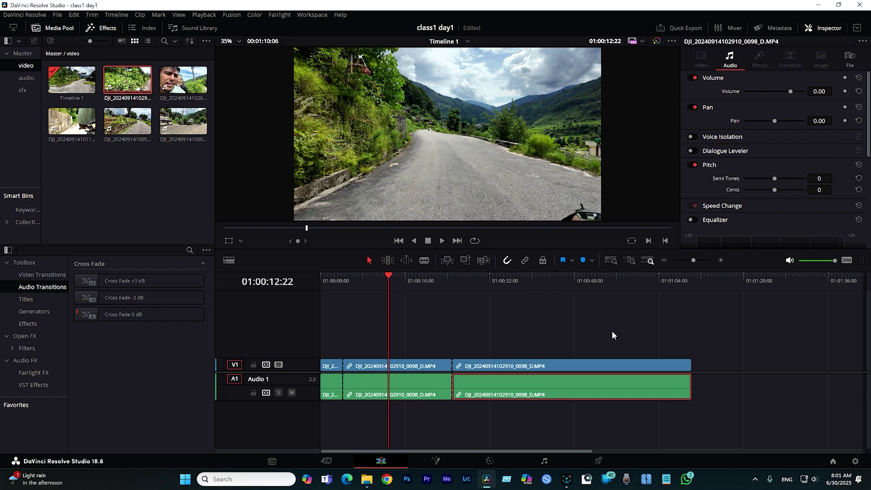
left_click(599, 326)
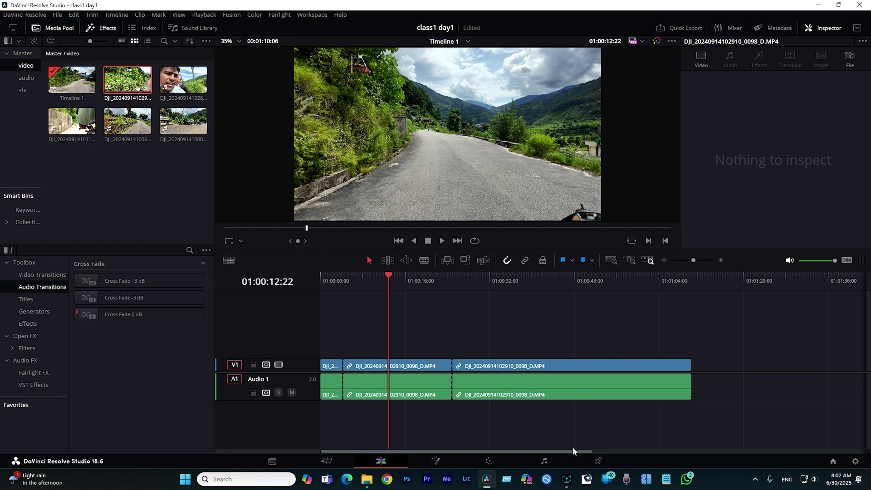
mouse_move(567, 479)
mouse_move(570, 418)
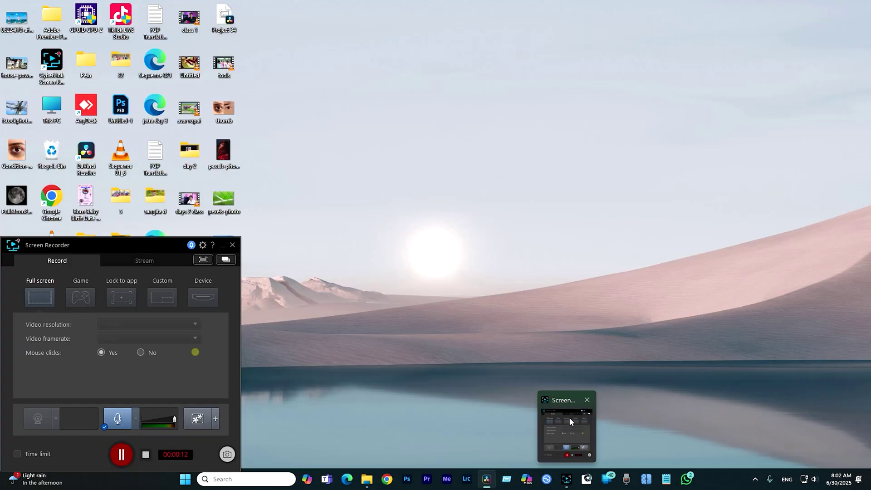
left_click(570, 417)
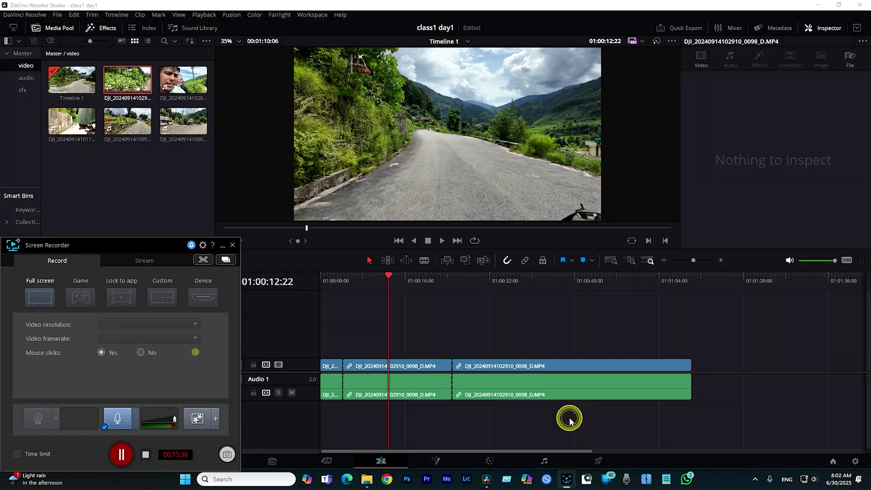
left_click(222, 246)
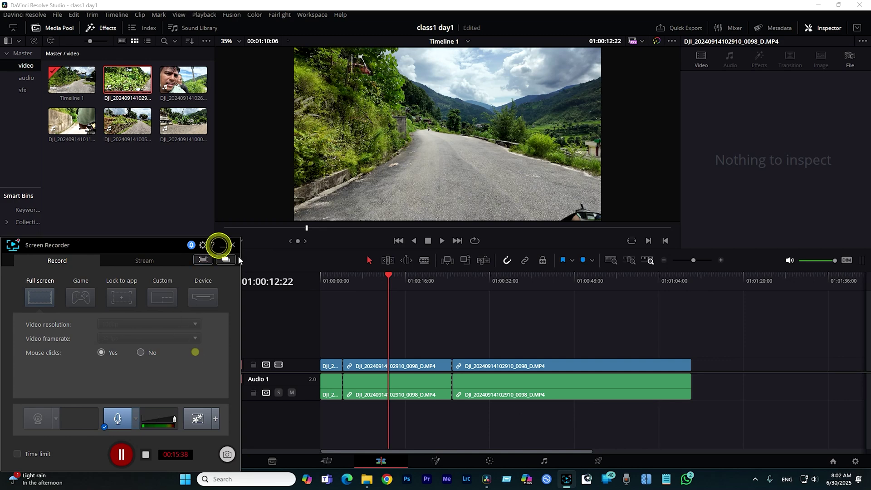